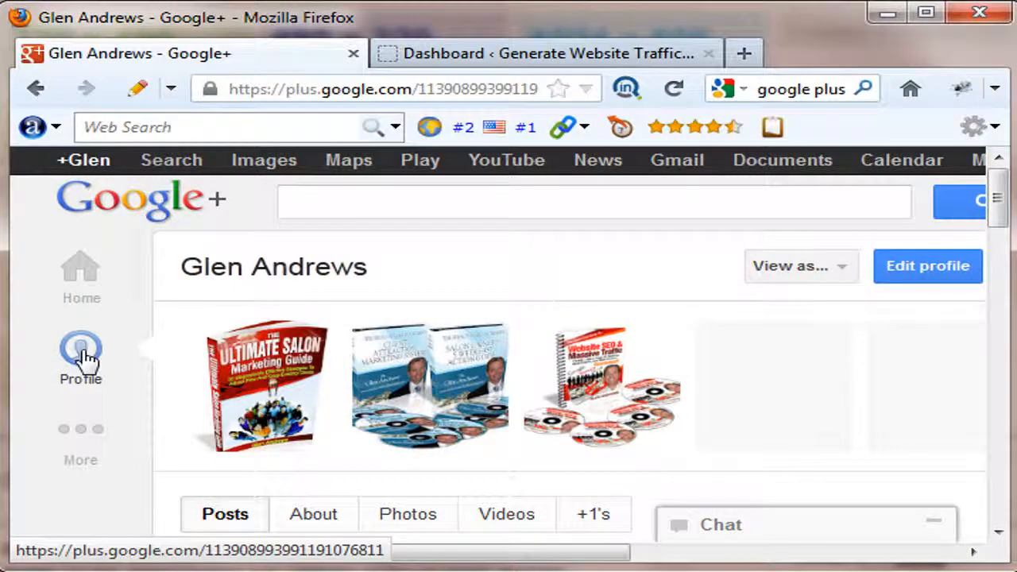
Open the profile for editing, check the +1's tab's visibility setting, and return to the normal profile view
left_click(928, 270)
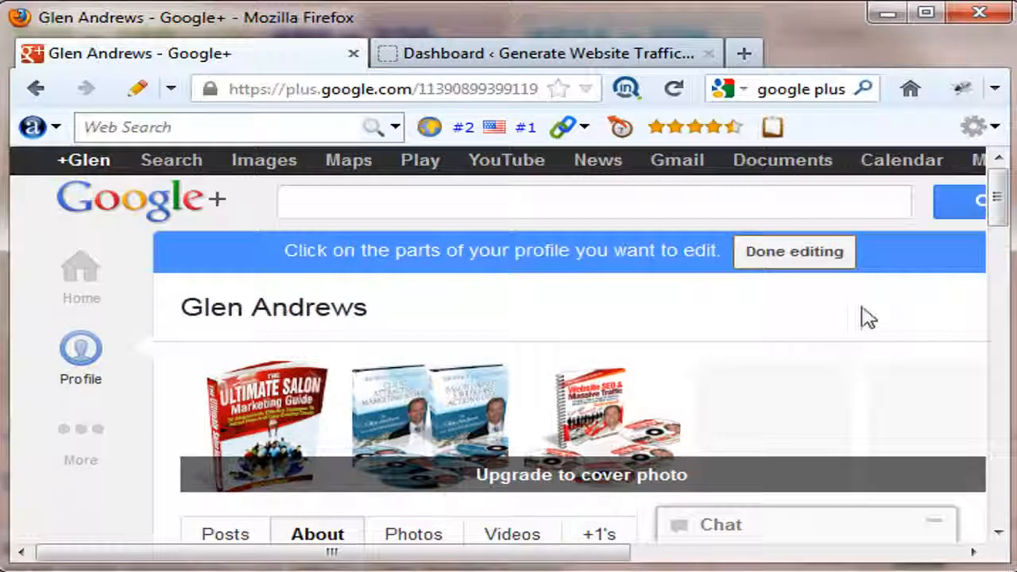
scroll(868, 317, "down", 3)
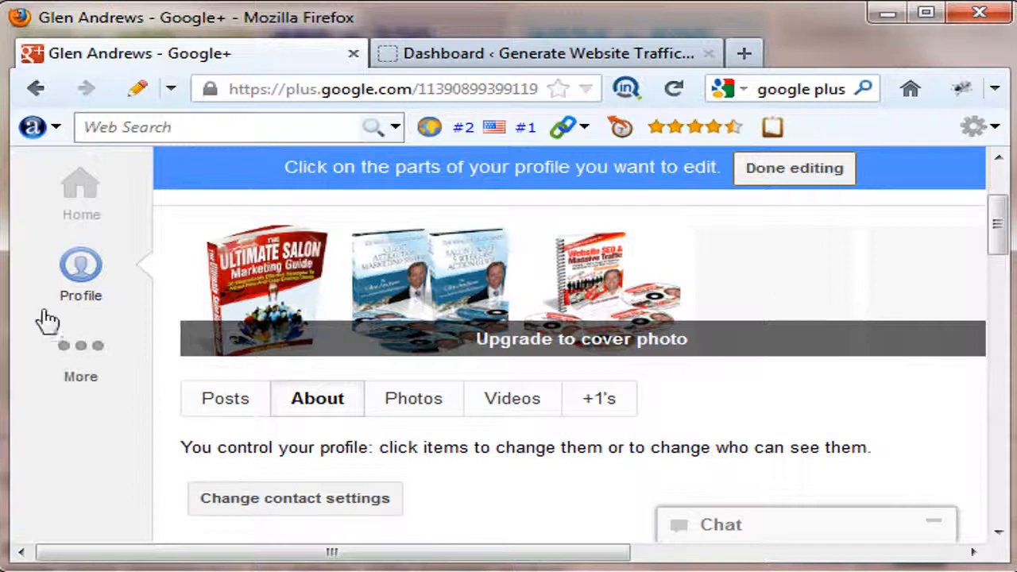
left_click(604, 409)
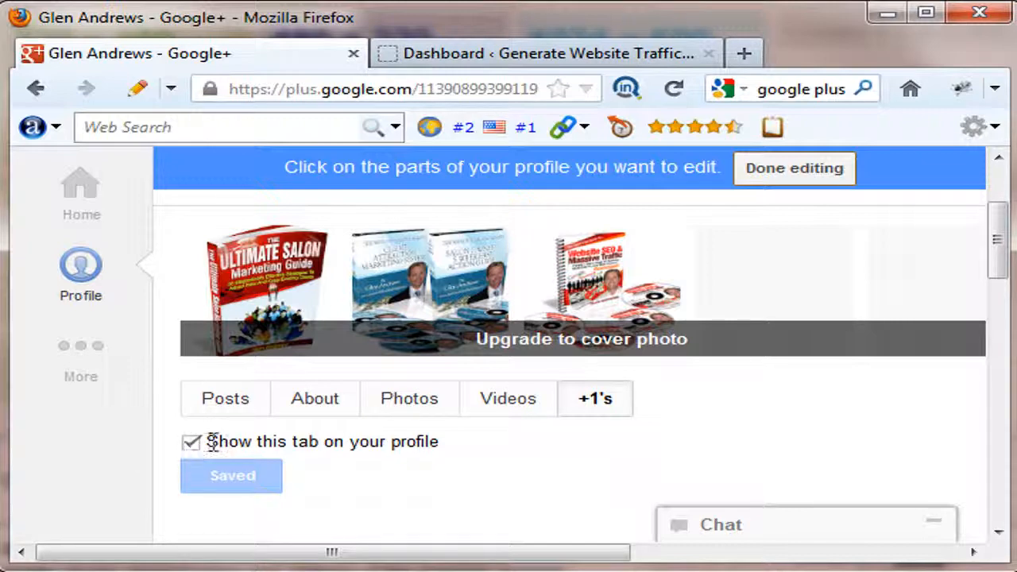
scroll(710, 390, "down", 5)
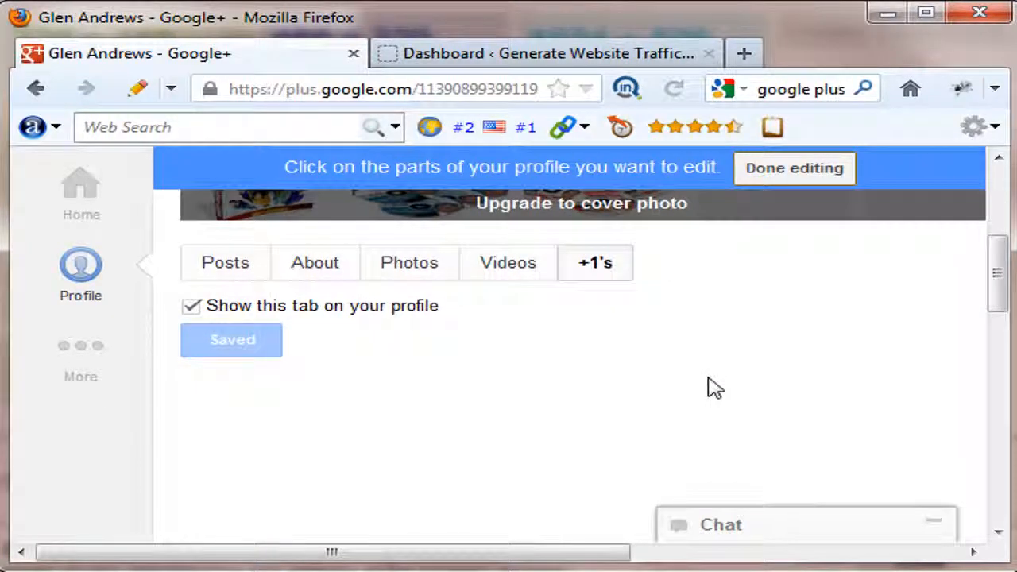
scroll(712, 387, "down", 3)
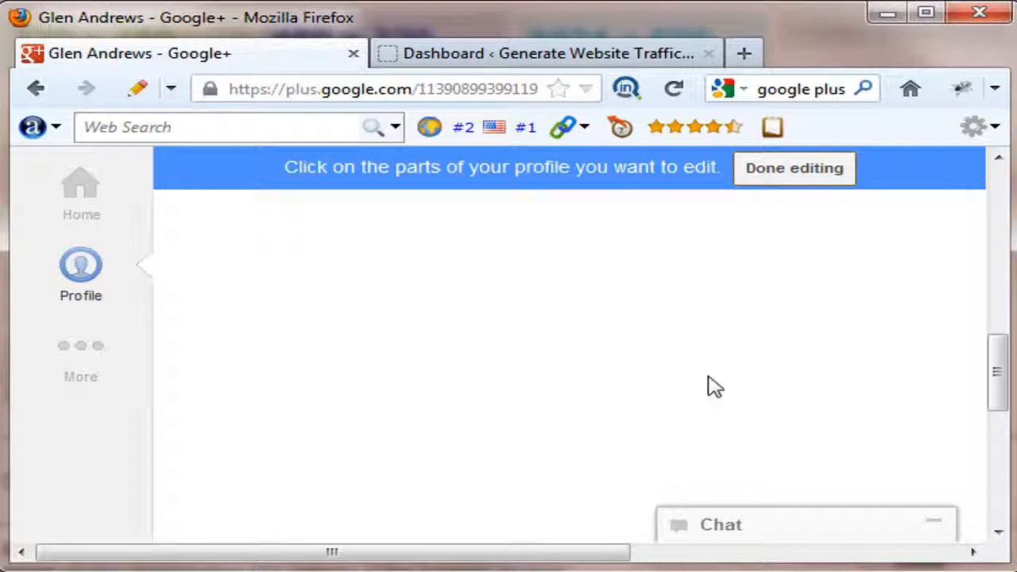
scroll(714, 387, "down", 5)
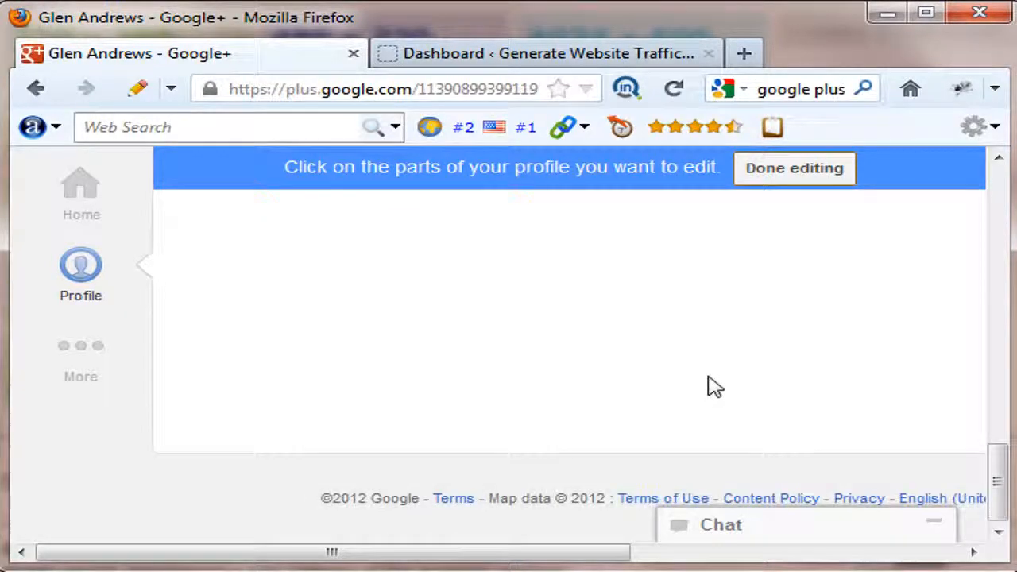
scroll(713, 387, "up", 10)
scroll(712, 387, "down", 3)
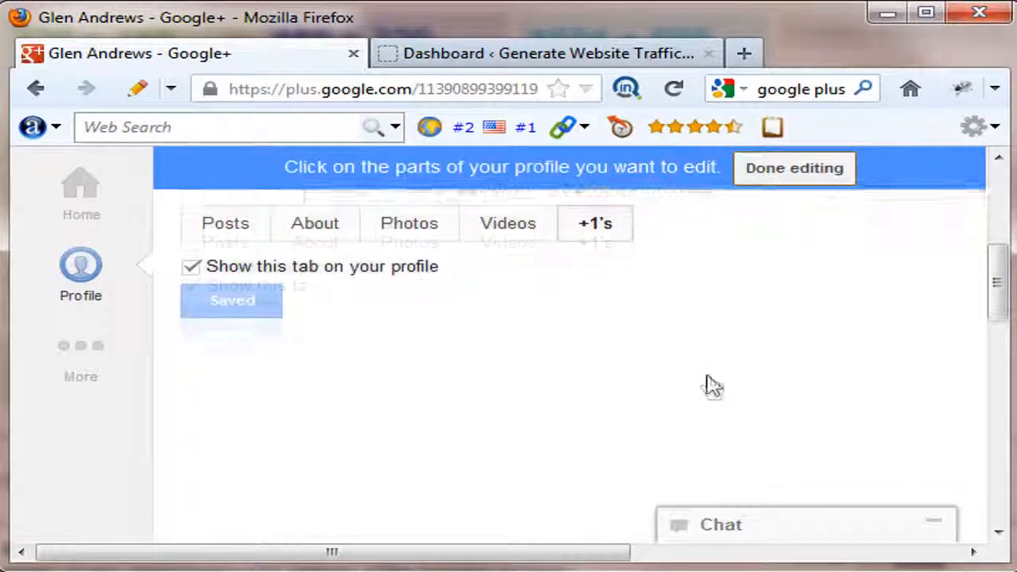
scroll(707, 383, "up", 2)
left_click(70, 272)
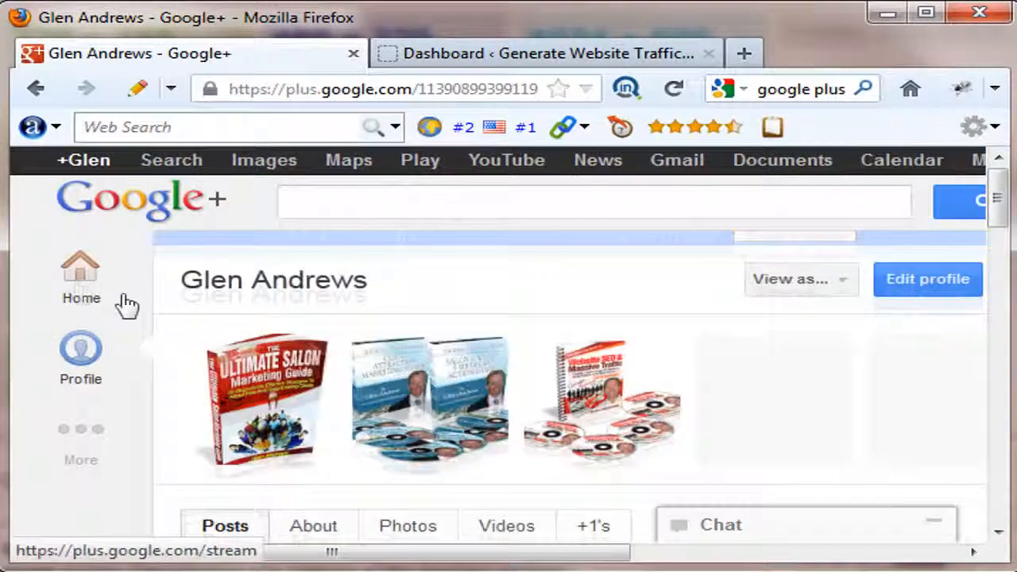
Reopen the profile for editing and review the About details from Tagline through Other profiles, Contributor to and Links
left_click(909, 280)
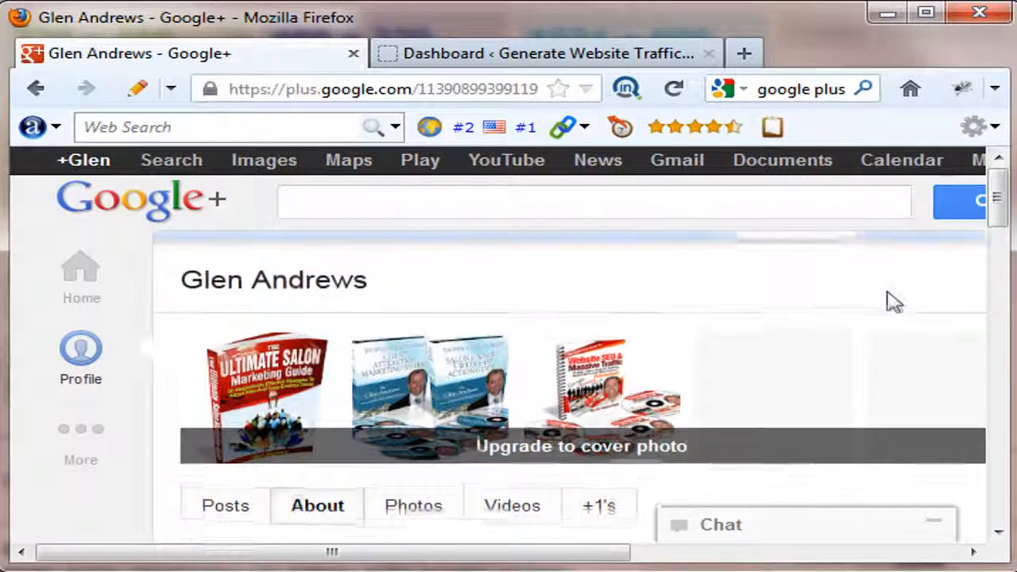
scroll(890, 304, "down", 6)
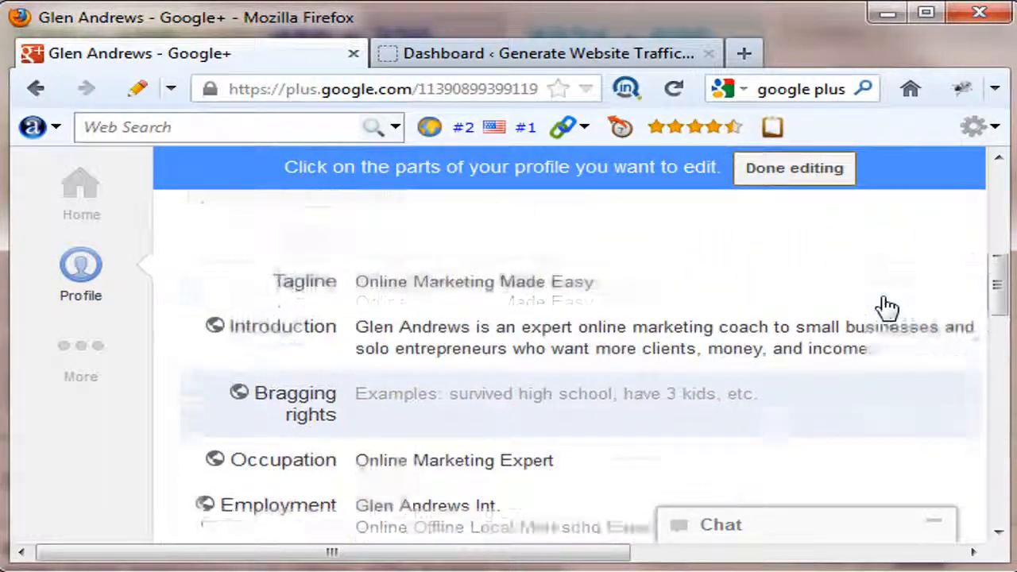
scroll(886, 310, "up", 1)
scroll(670, 230, "up", 6)
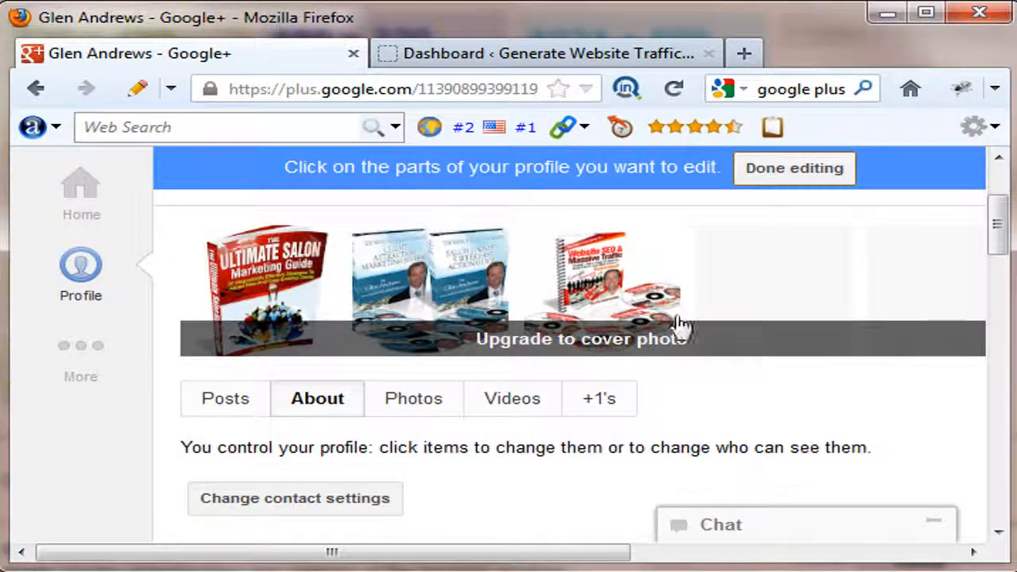
scroll(648, 397, "down", 6)
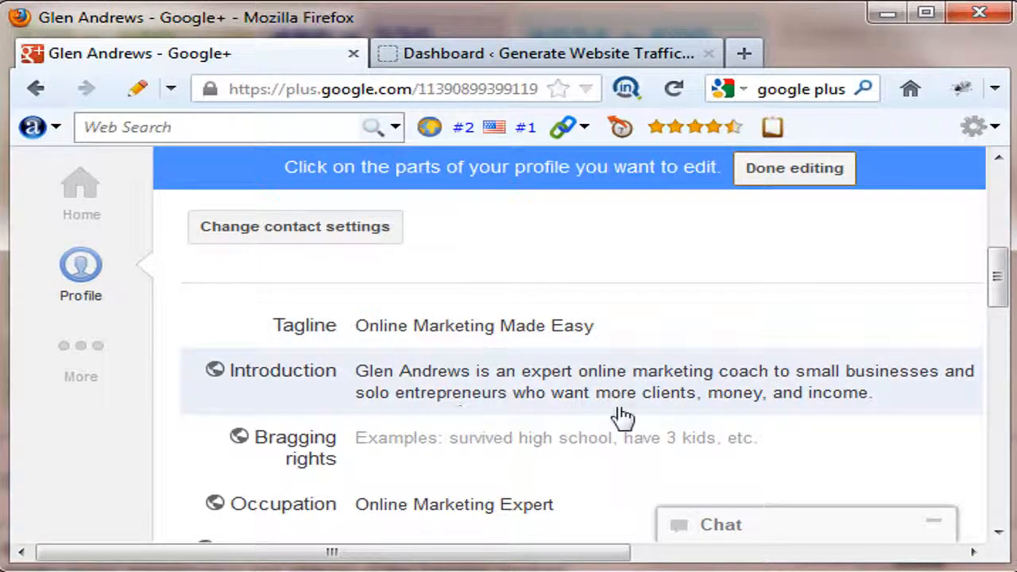
scroll(539, 390, "down", 3)
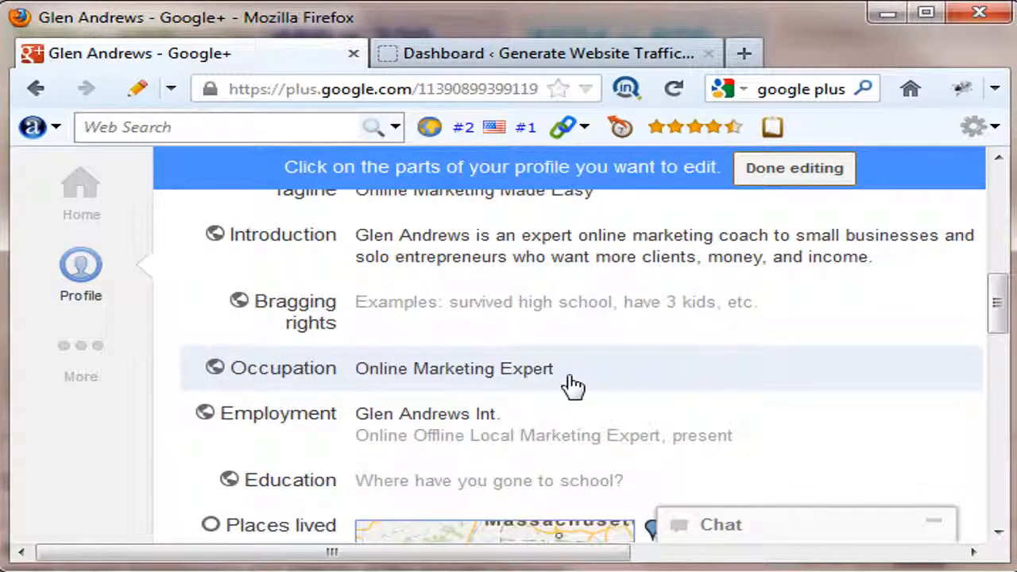
scroll(572, 386, "down", 10)
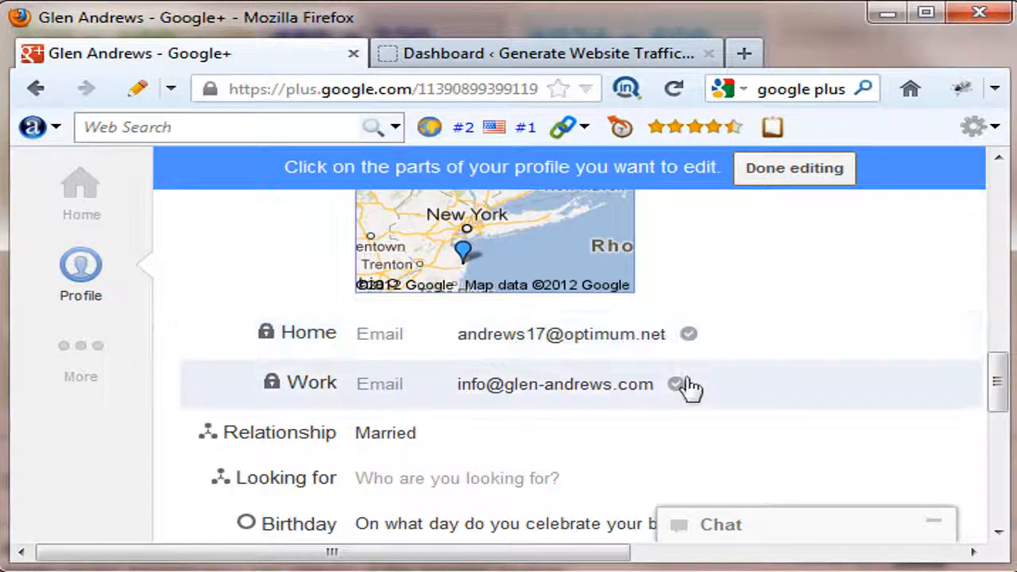
mouse_move(681, 389)
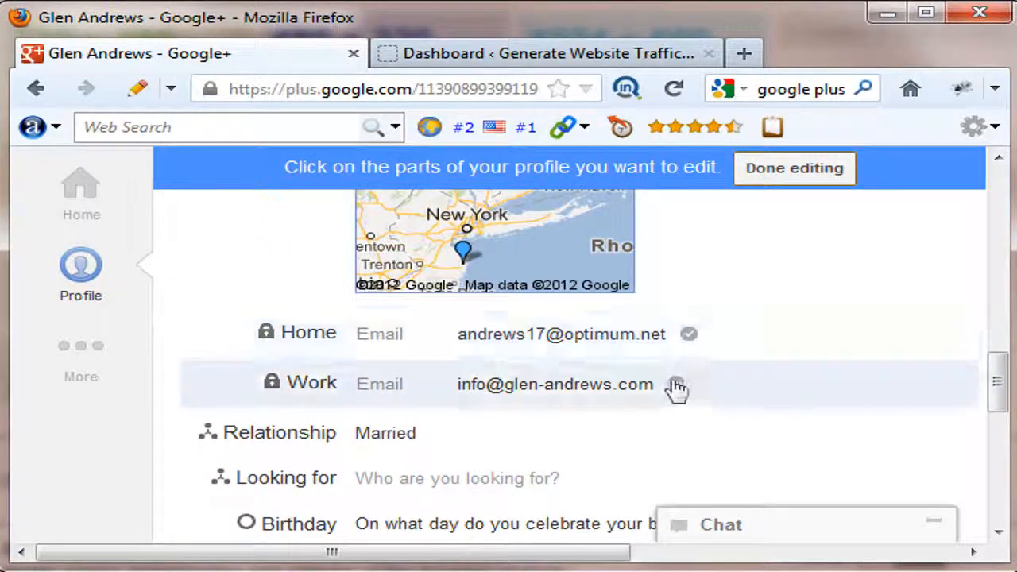
scroll(685, 358, "down", 3)
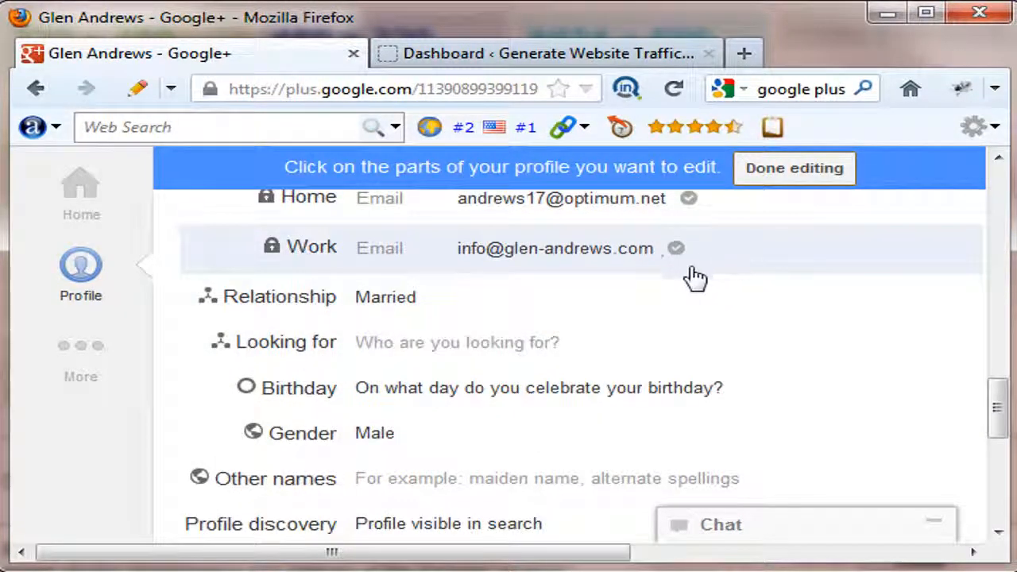
scroll(457, 305, "down", 6)
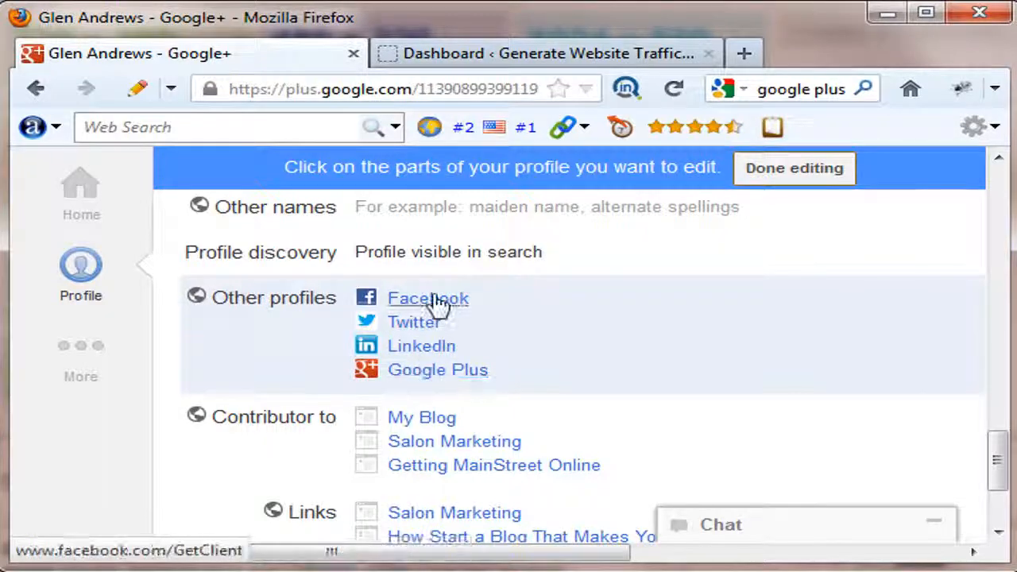
scroll(751, 341, "down", 3)
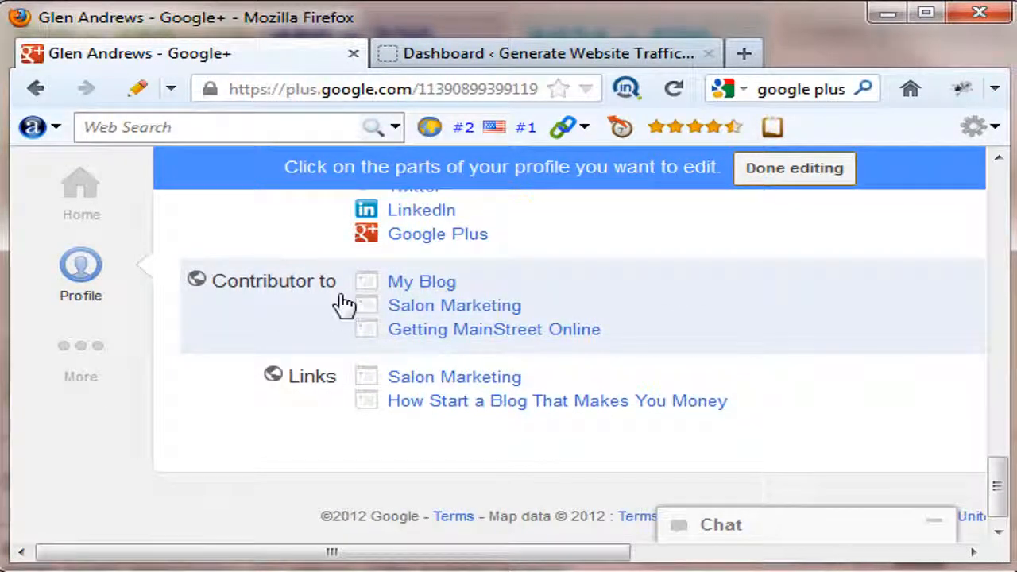
Open the My Blog entry under Contributor to, examine its name and web address, and close the section without saving
left_click(425, 293)
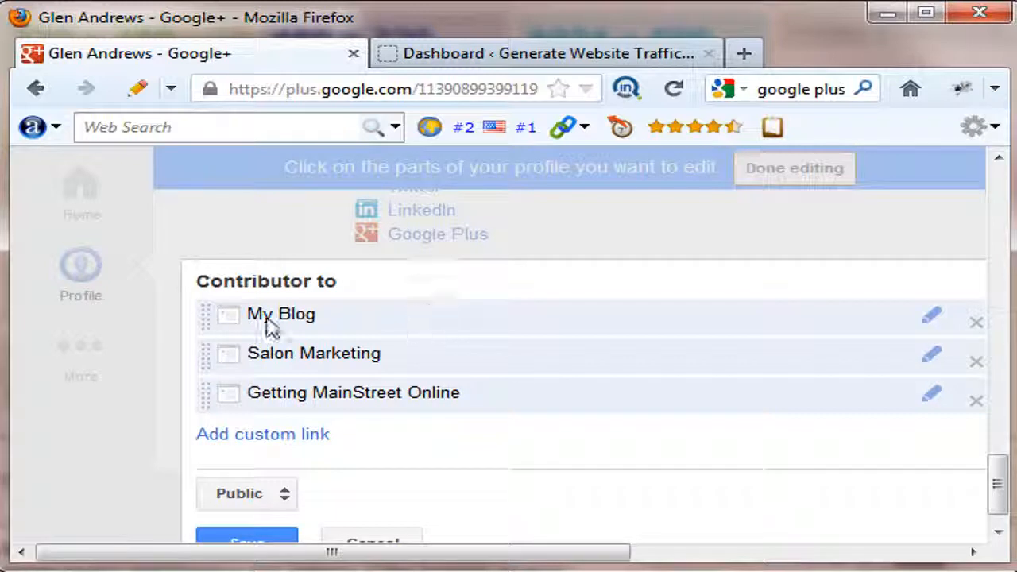
left_click(931, 316)
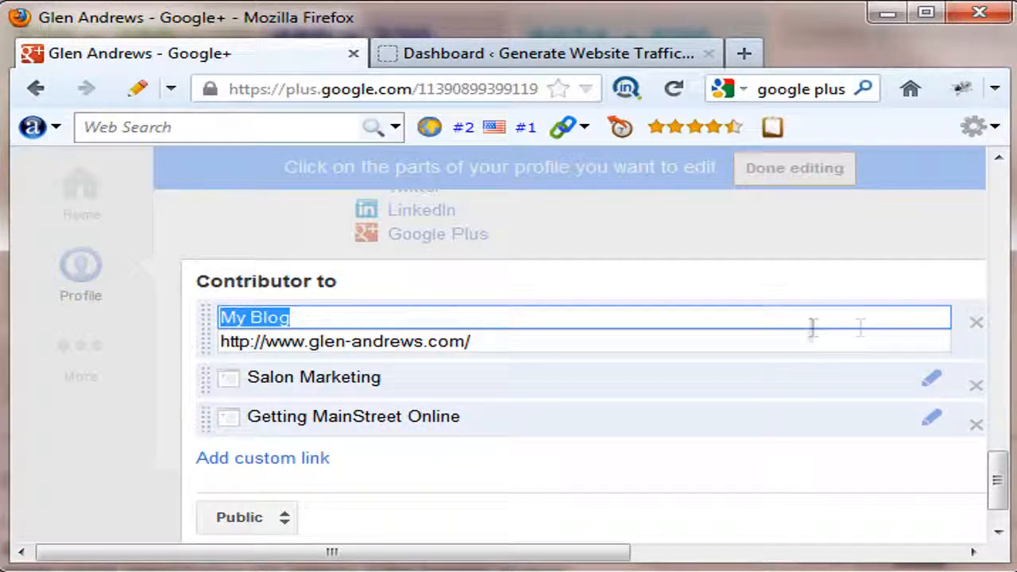
left_click(731, 318)
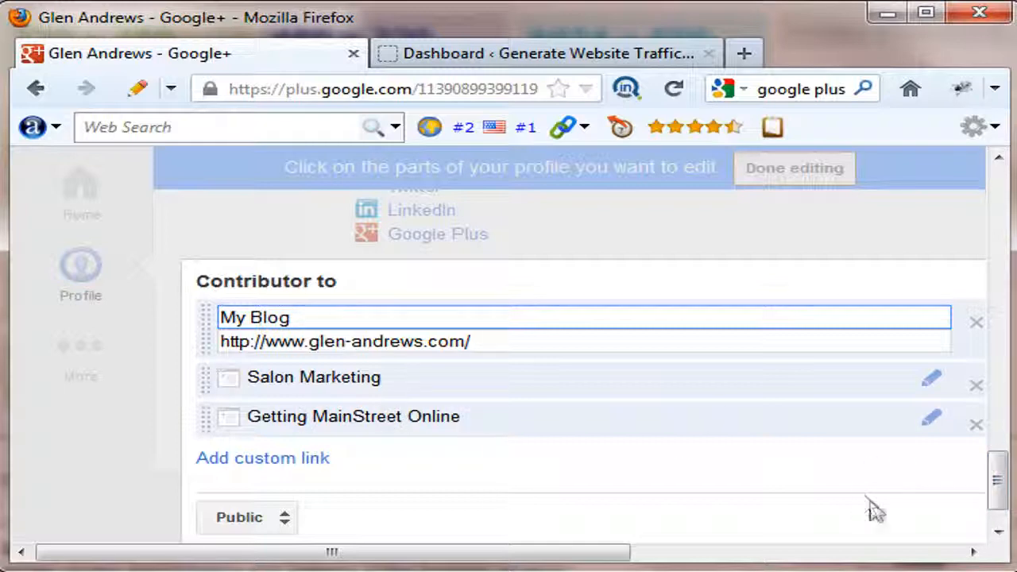
left_click_drag(998, 487, 980, 211)
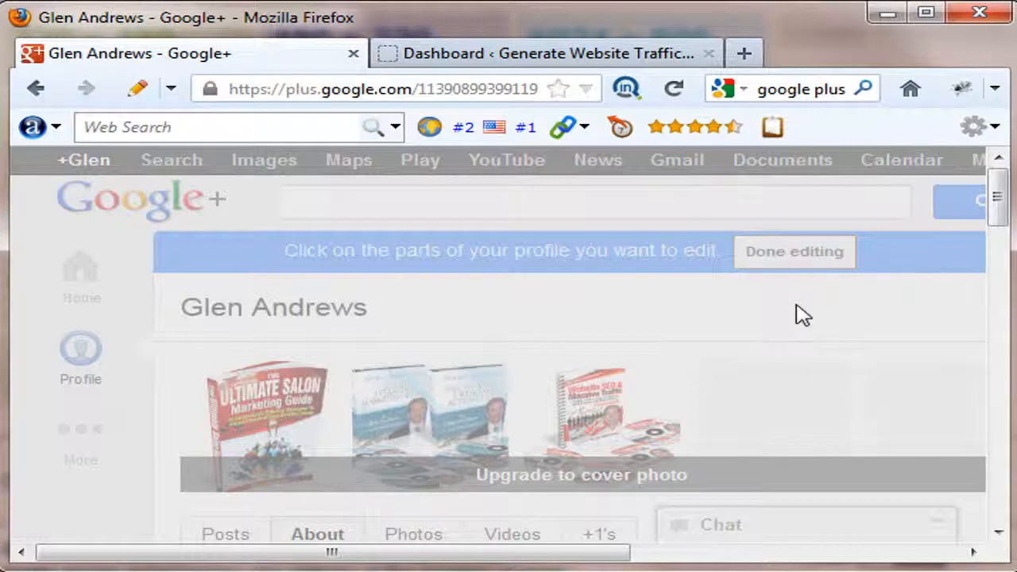
left_click_drag(985, 213, 1005, 500)
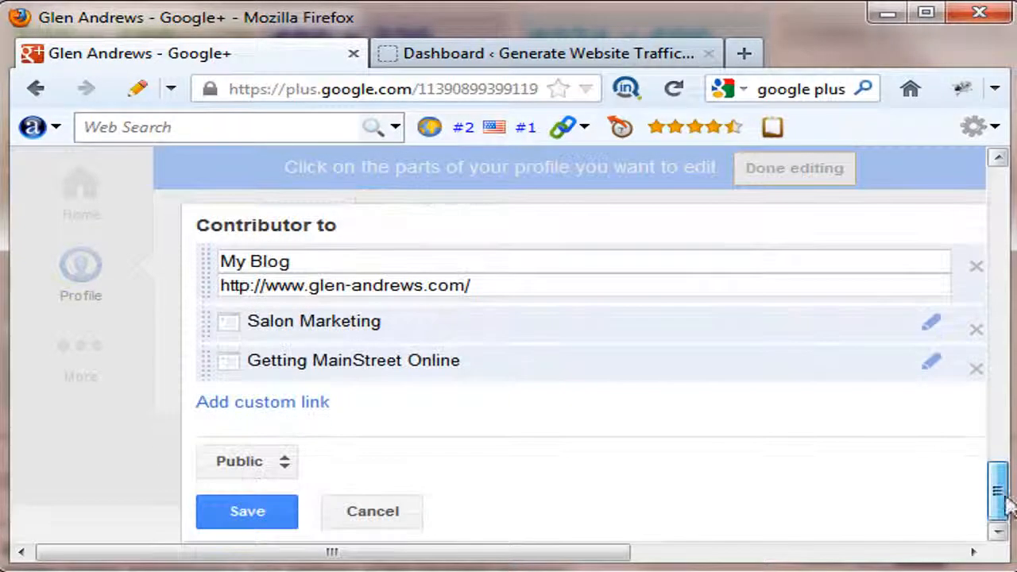
left_click(373, 518)
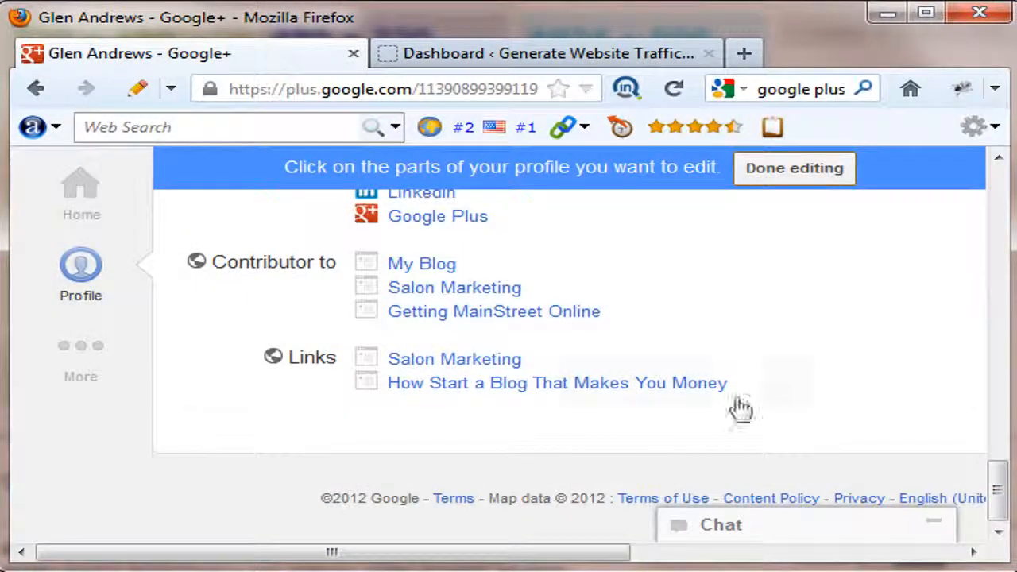
Finish editing the profile and copy the profile page's full web address
scroll(826, 401, "up", 10)
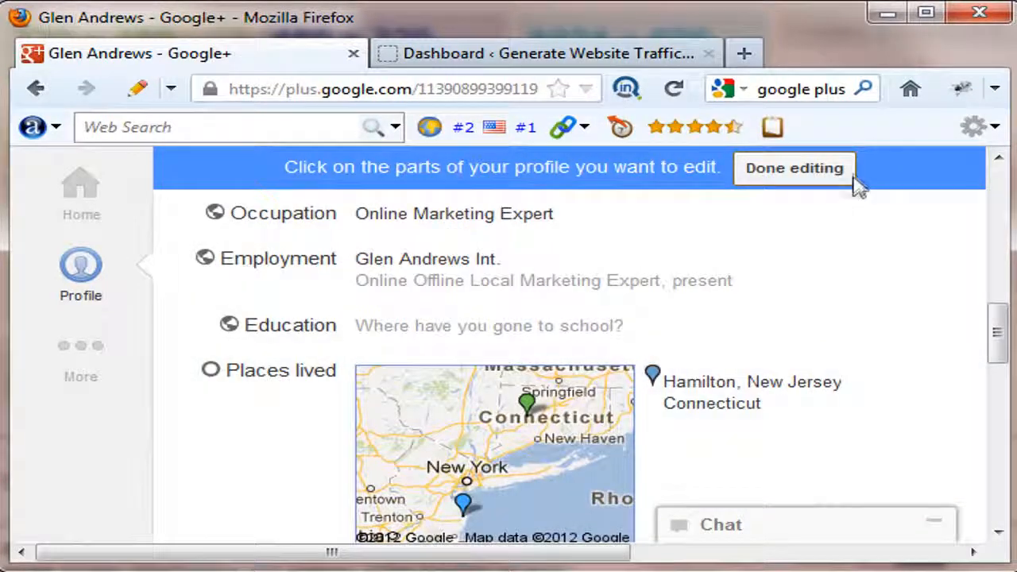
left_click(794, 168)
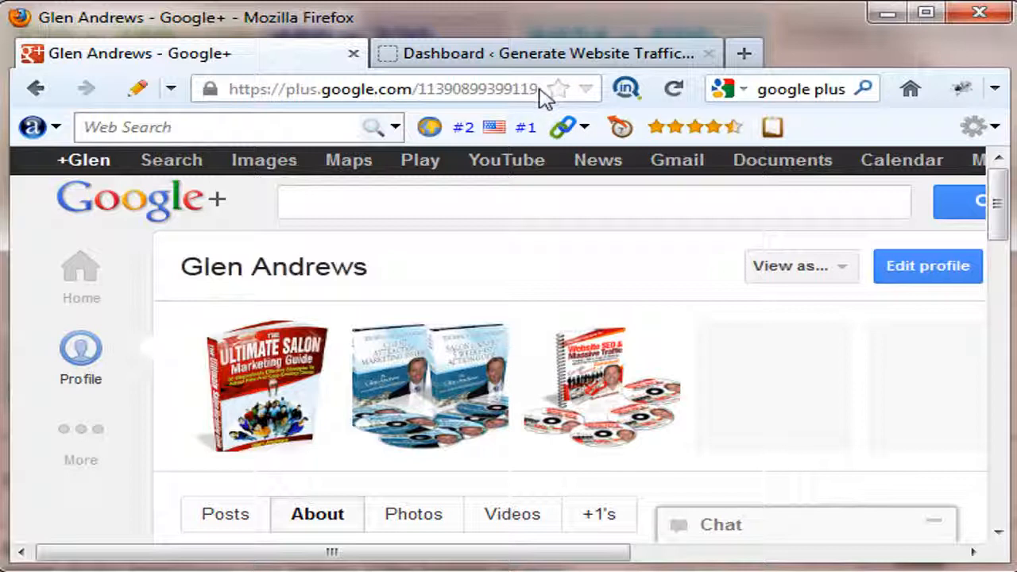
left_click_drag(540, 89, 208, 89)
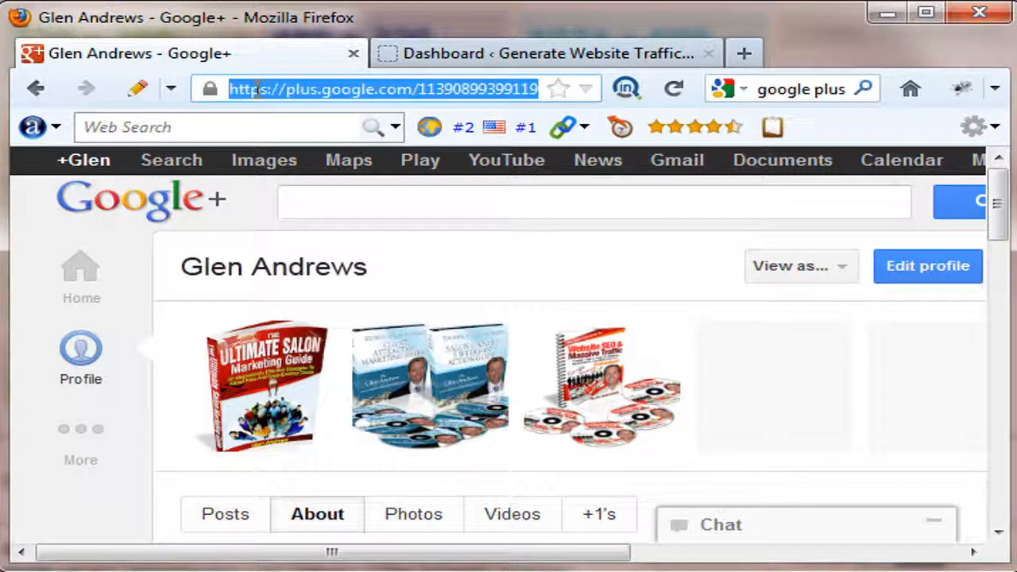
right_click(257, 94)
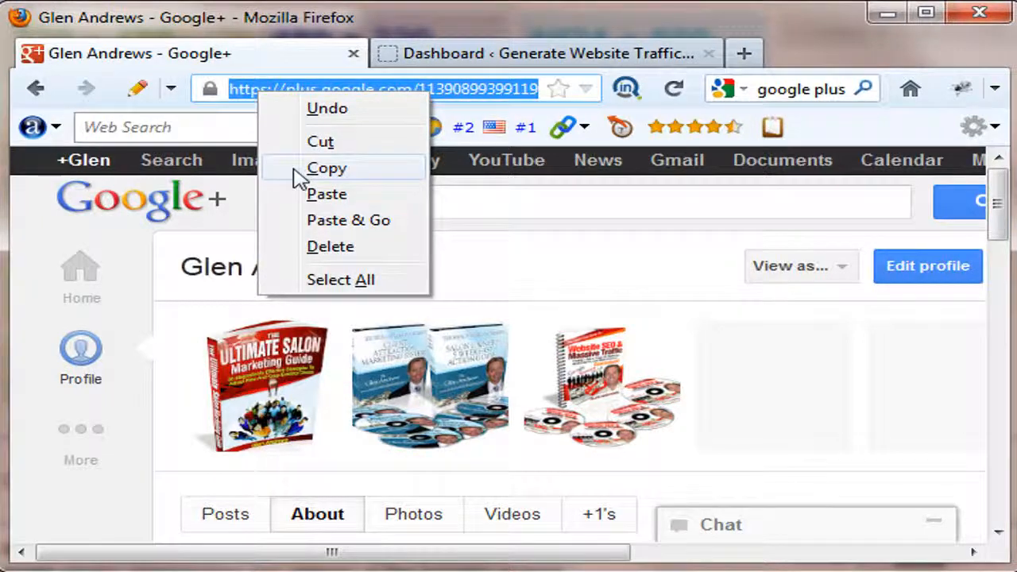
left_click(326, 168)
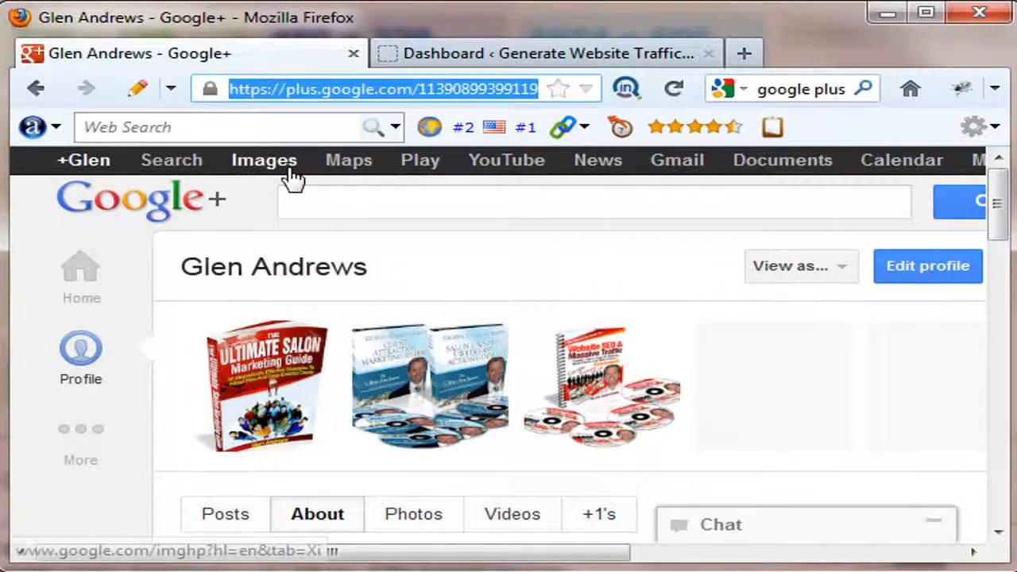
Switch to the WordPress dashboard and open the page for installing new plugins
left_click(493, 64)
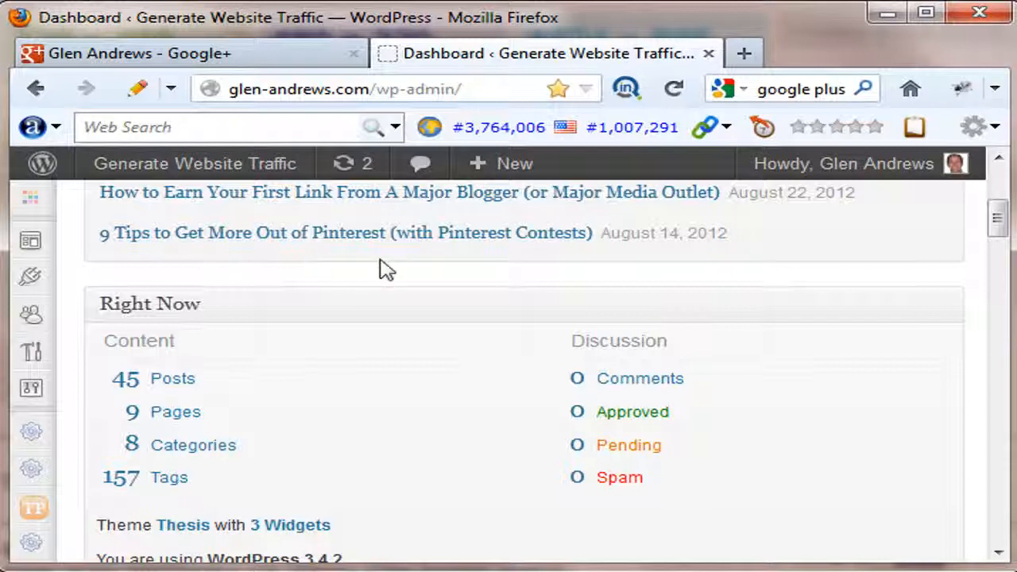
mouse_move(24, 280)
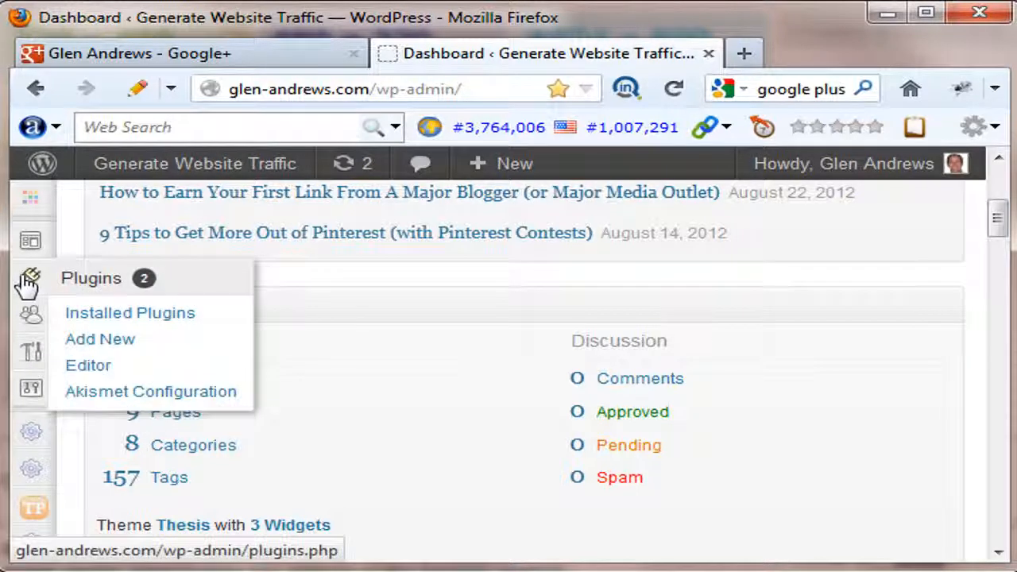
left_click(28, 280)
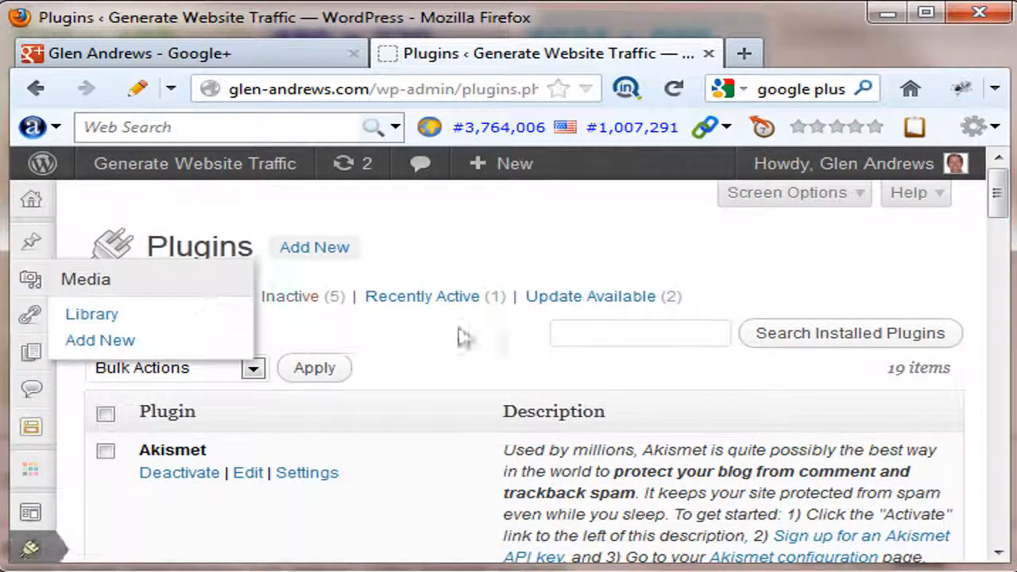
left_click(316, 254)
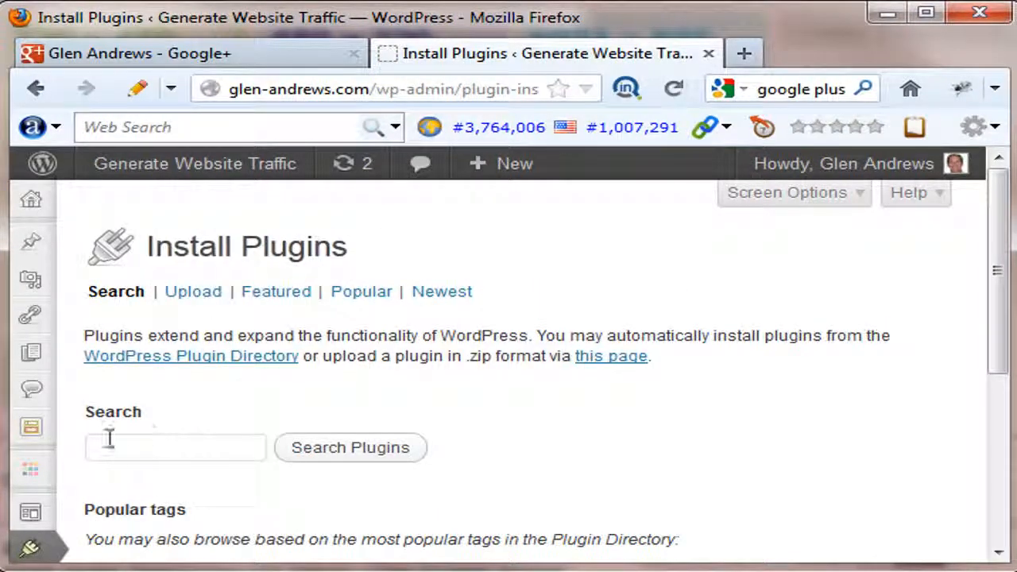
Search the WordPress plugin directory for AuthorSure and review its entry in the results
left_click(119, 448)
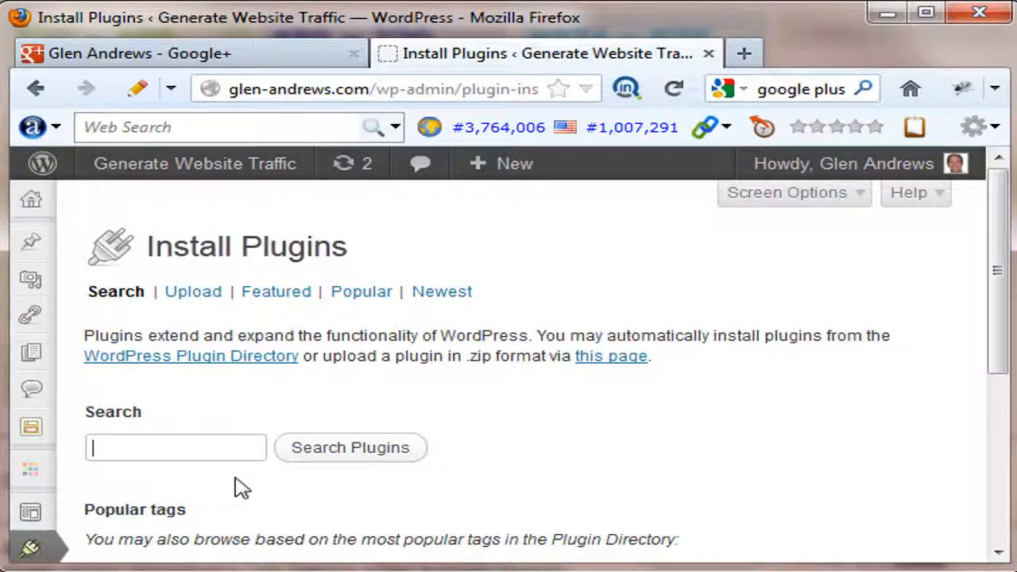
type("Autho")
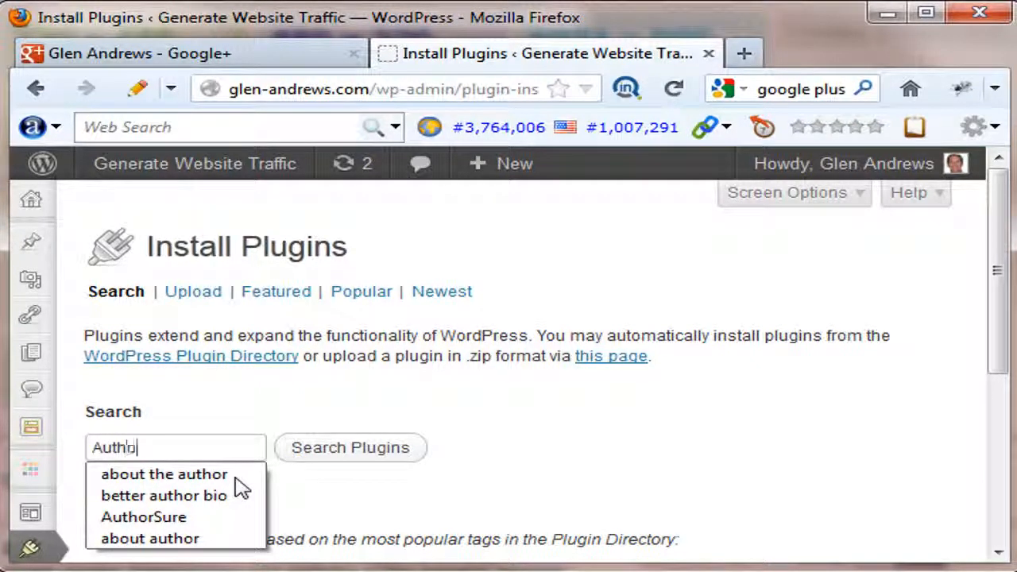
type("rSure")
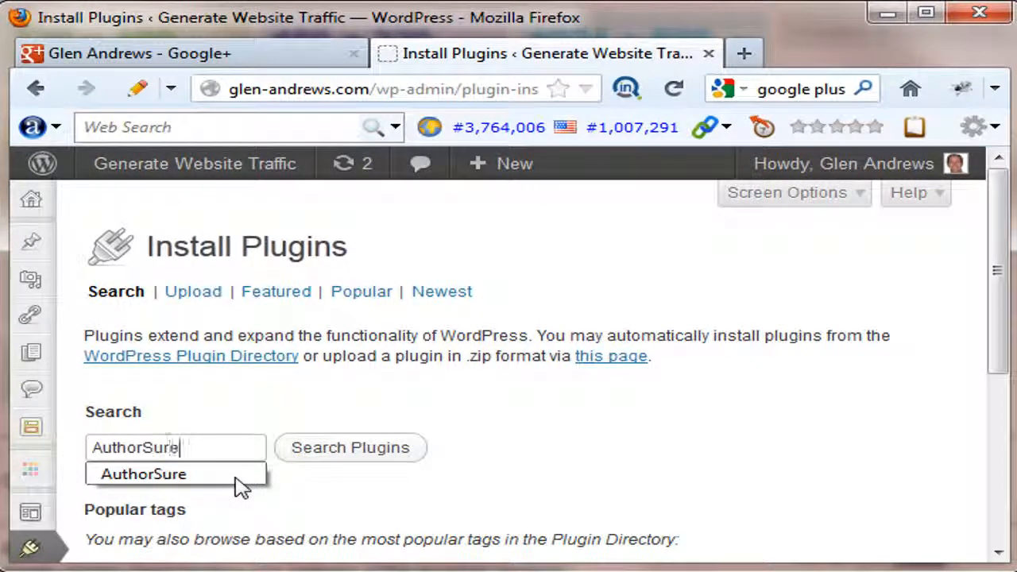
left_click(541, 443)
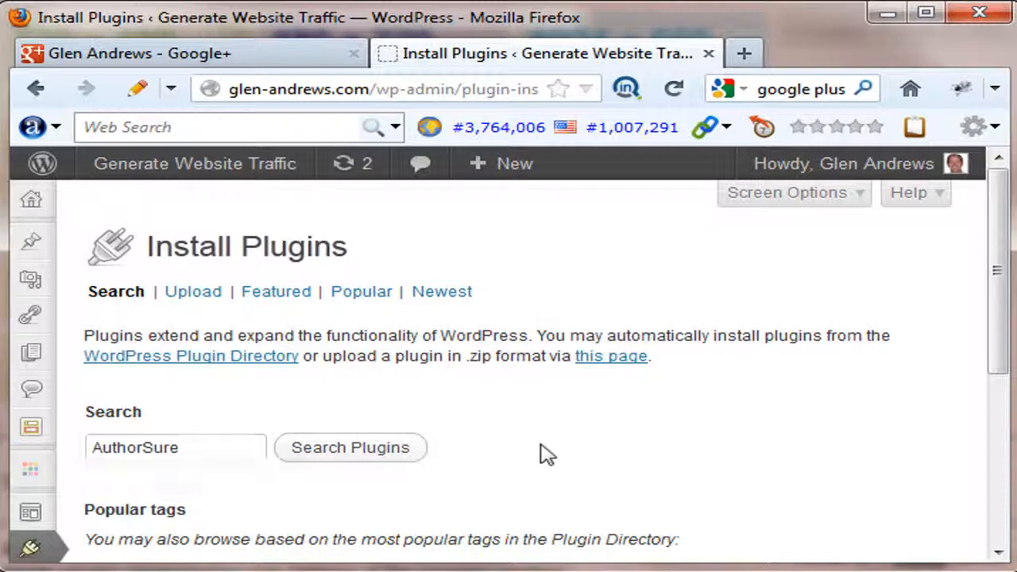
left_click(371, 451)
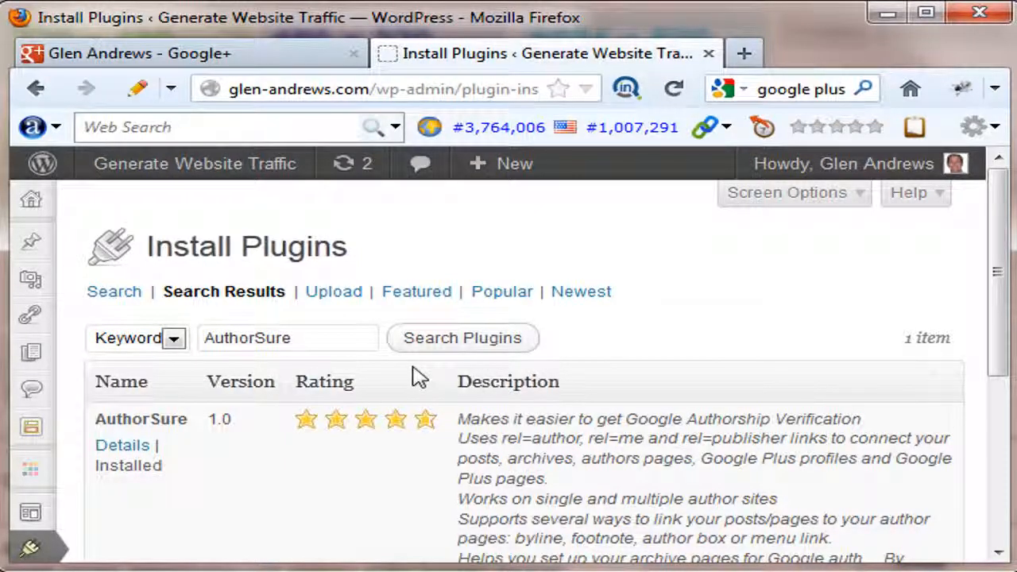
scroll(419, 377, "down", 3)
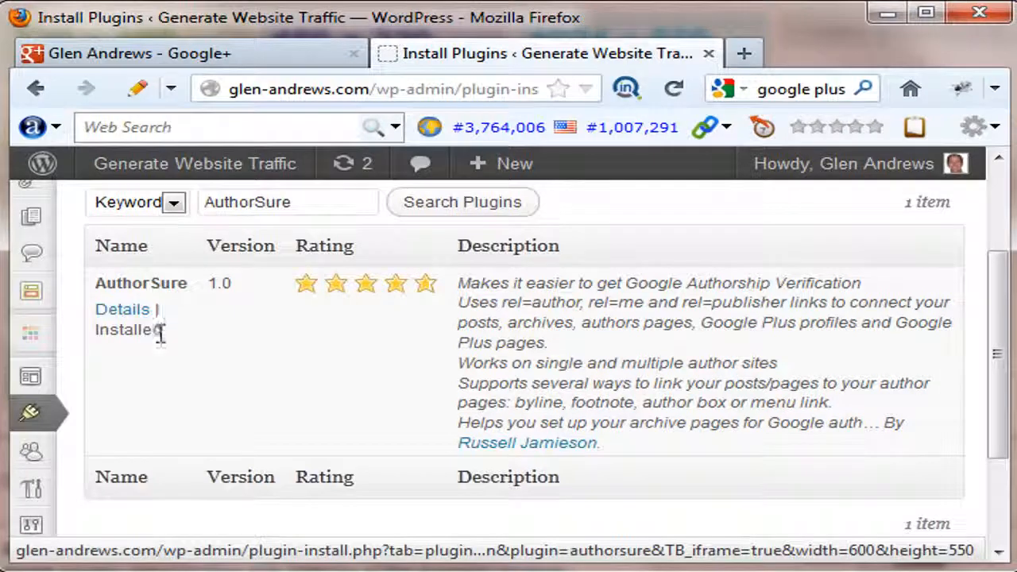
Open the list of installed plugins and look through it for the AuthorSure entry
mouse_move(39, 420)
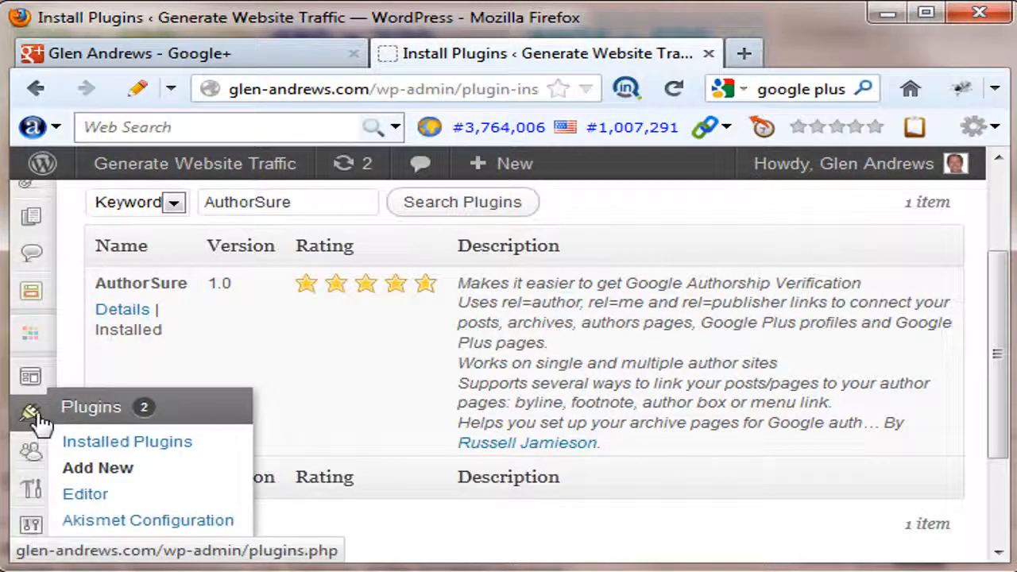
left_click(123, 444)
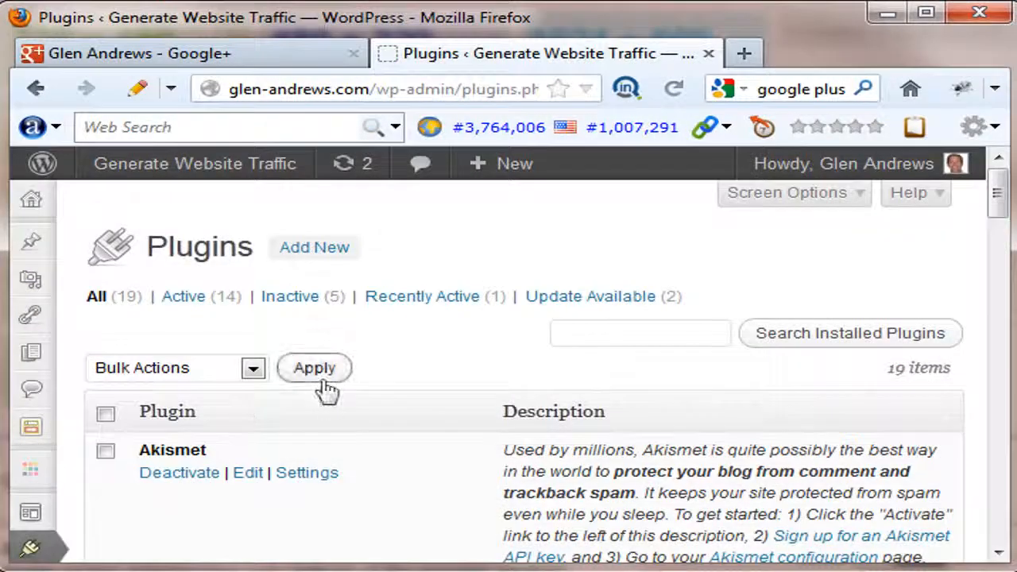
scroll(318, 394, "down", 3)
scroll(318, 405, "down", 10)
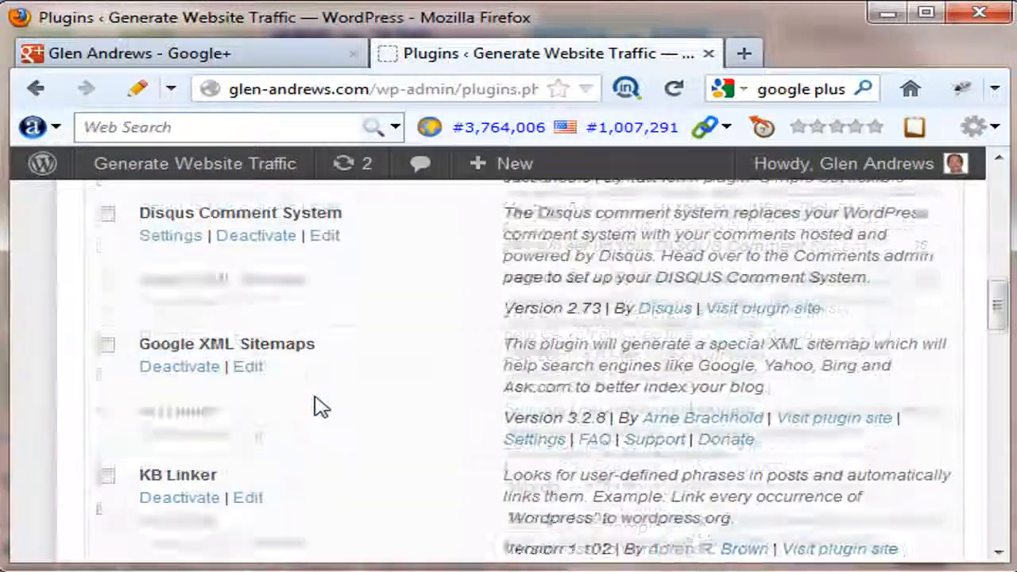
scroll(320, 405, "down", 5)
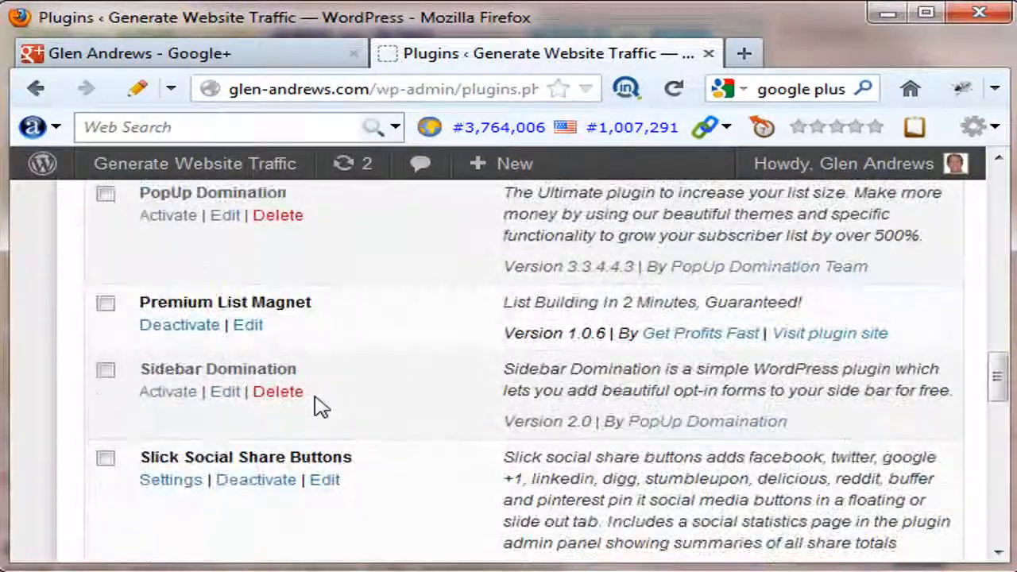
scroll(320, 405, "down", 6)
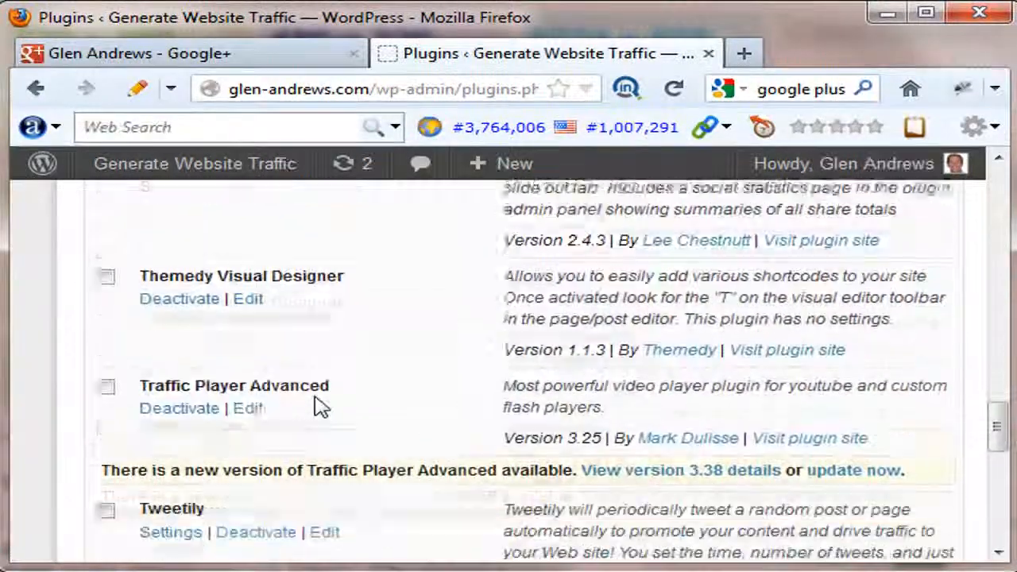
scroll(318, 405, "down", 5)
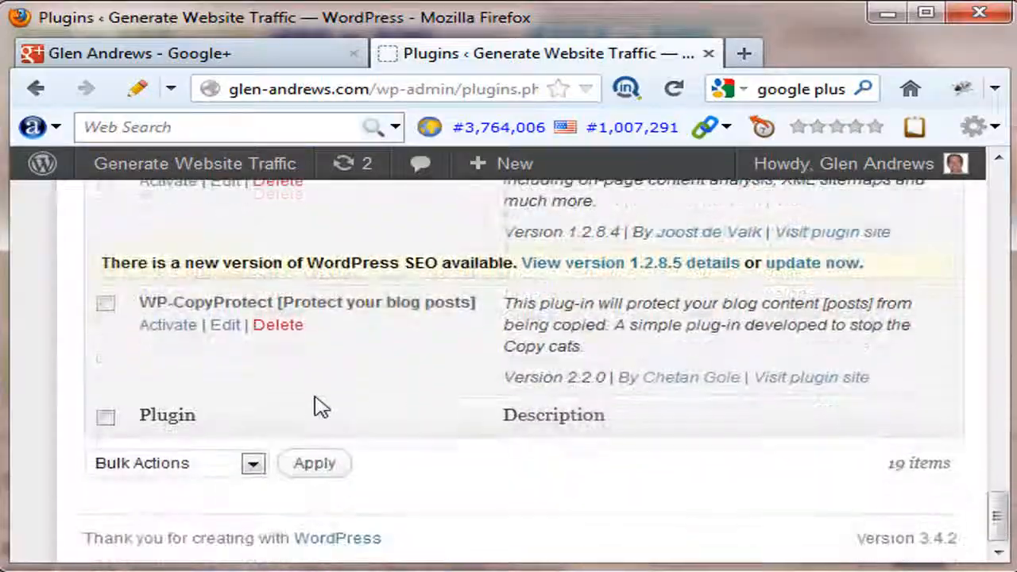
scroll(320, 405, "up", 6)
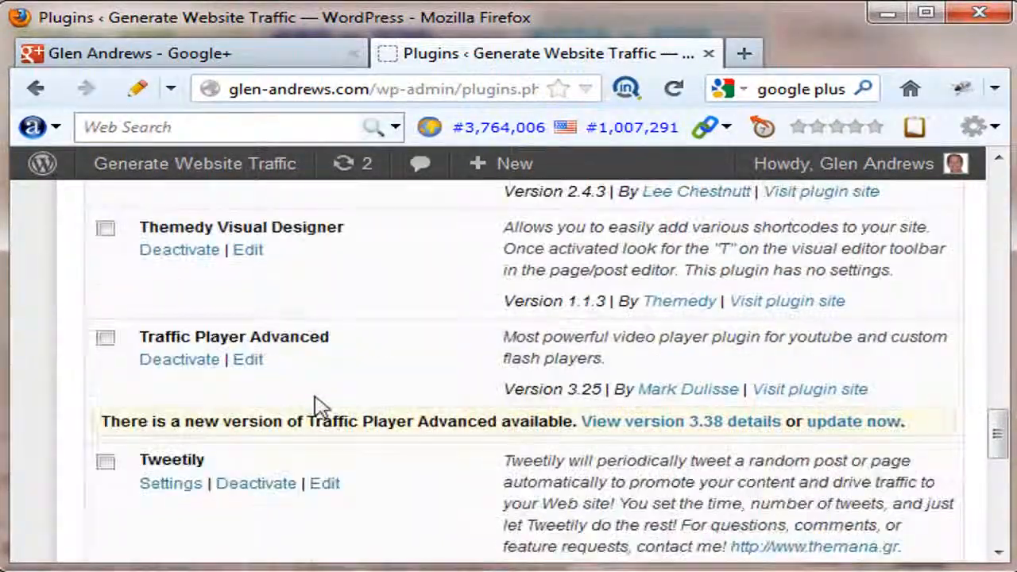
scroll(320, 405, "up", 10)
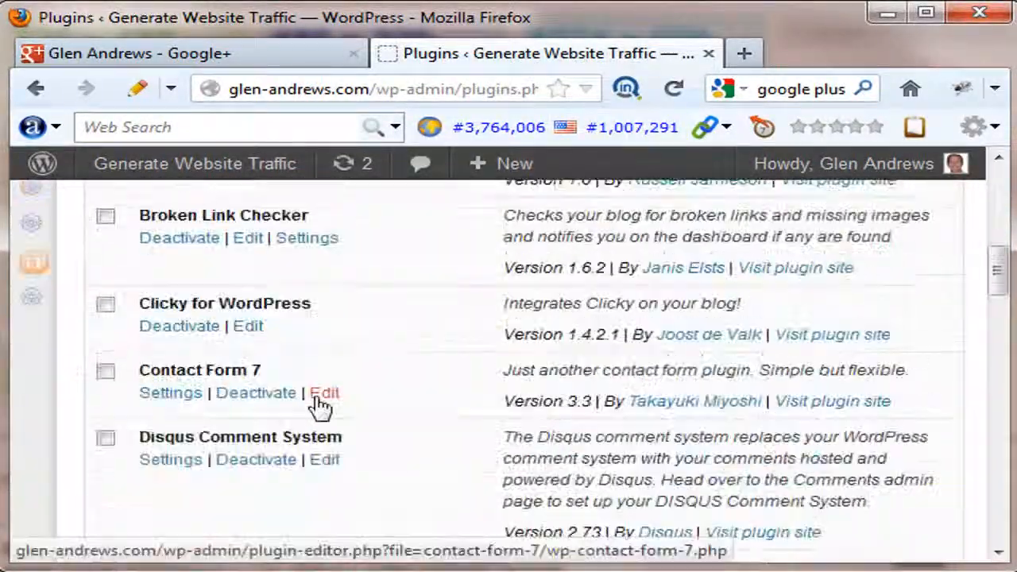
scroll(320, 407, "down", 3)
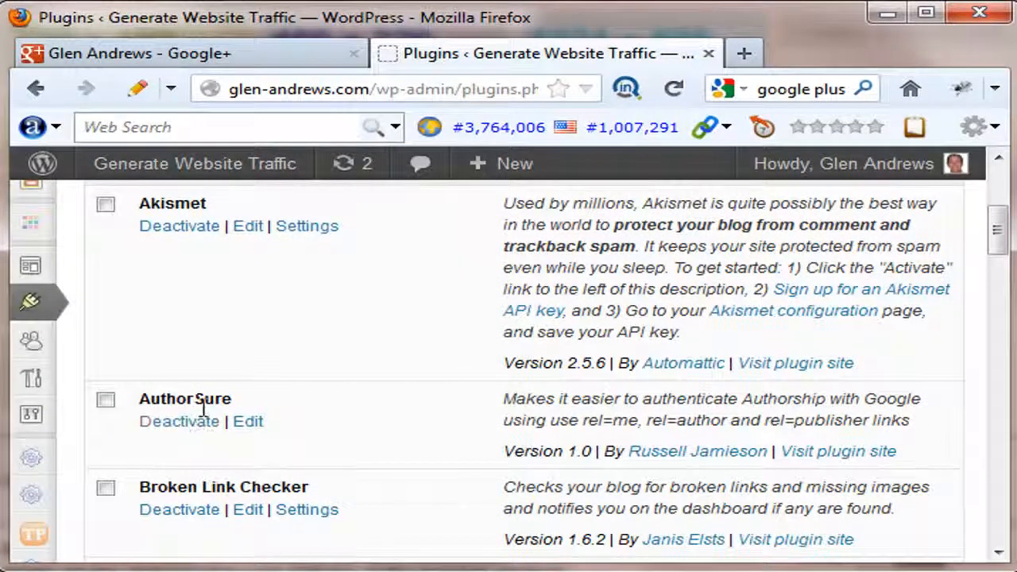
scroll(204, 409, "down", 10)
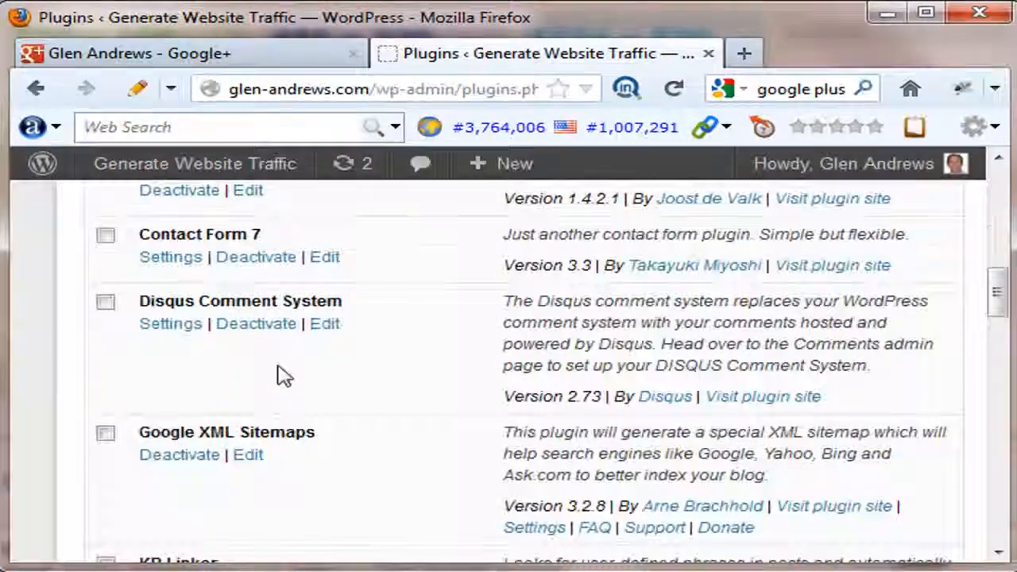
scroll(283, 376, "up", 6)
Open the AuthorSure options page and review the Author Indicator choices and the About field in the Post Settings
mouse_move(30, 286)
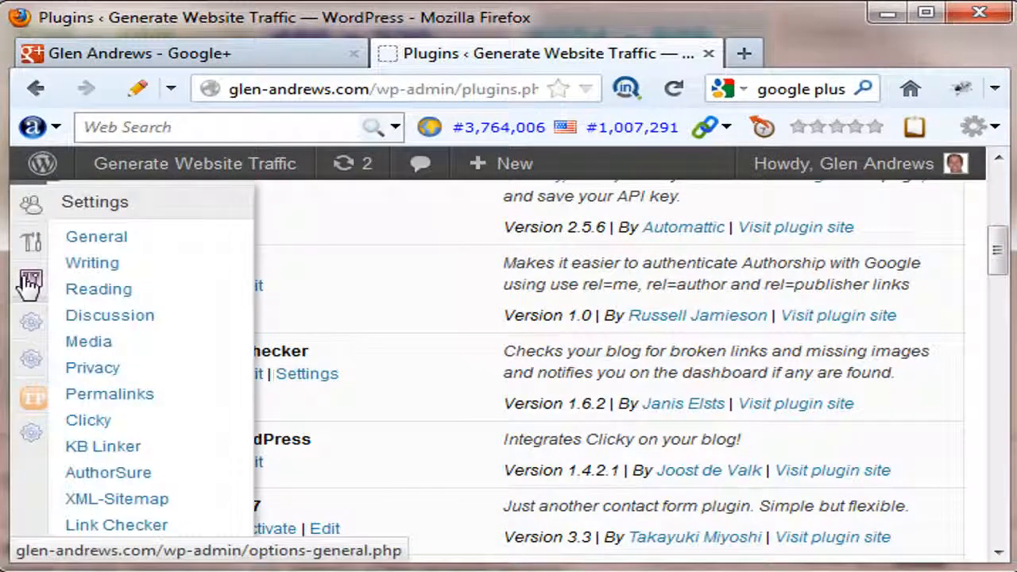
left_click(108, 473)
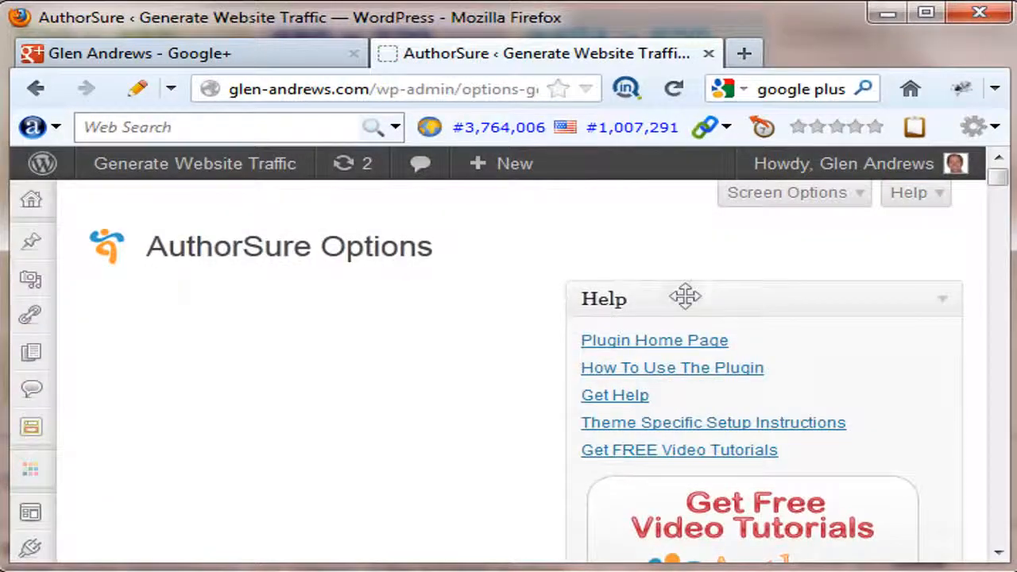
left_click_drag(1002, 191, 999, 263)
scroll(760, 291, "up", 3)
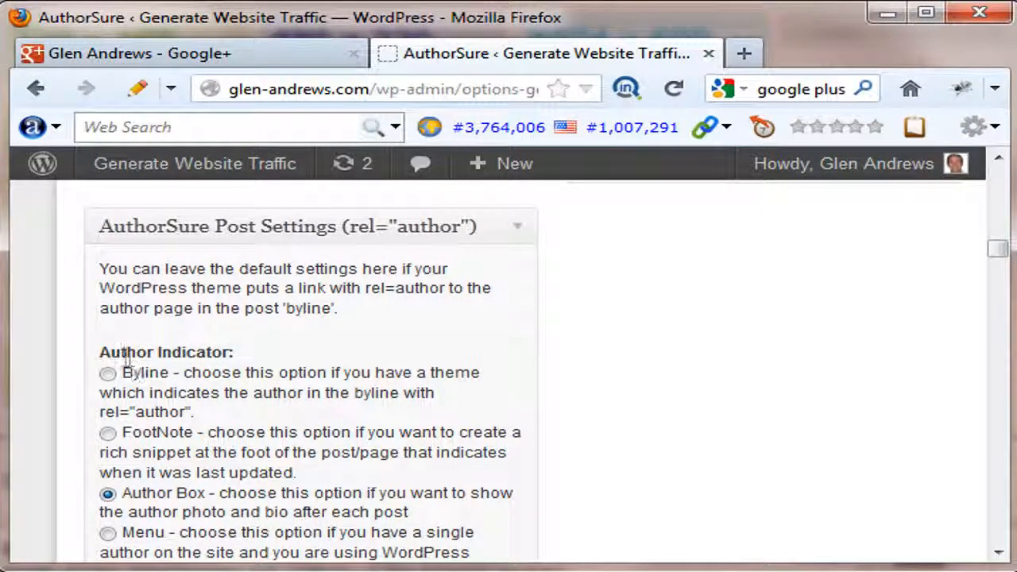
scroll(310, 375, "down", 3)
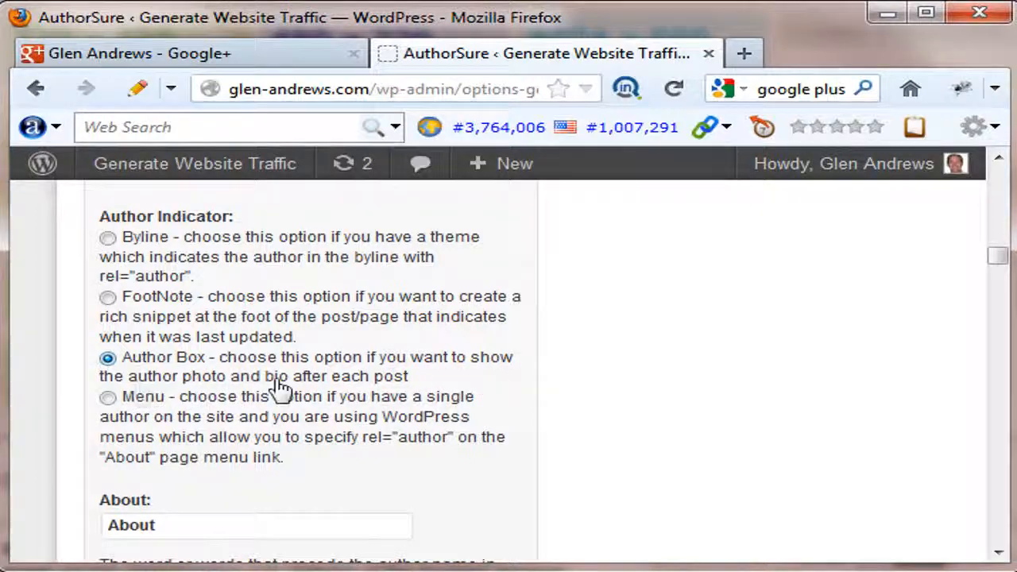
scroll(738, 370, "down", 1)
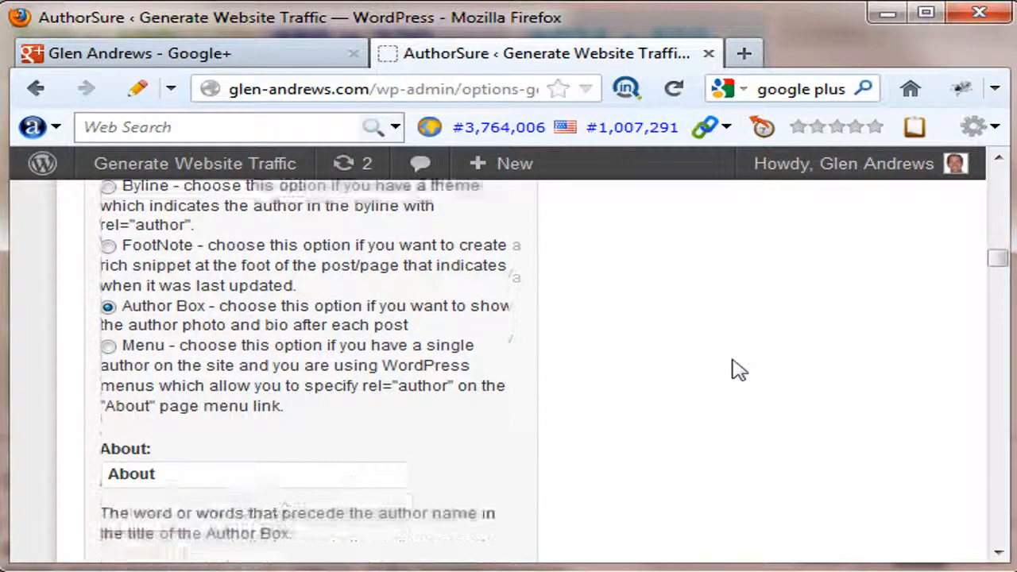
scroll(739, 369, "down", 2)
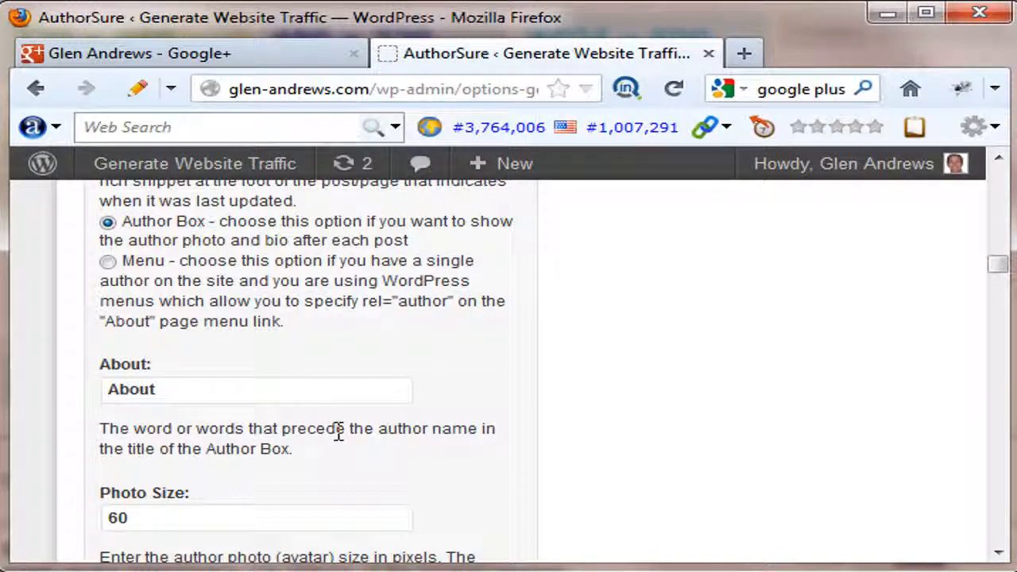
Review the Photo Size, Hide On Pages and Hide On Front Page options in the AuthorSure Post Settings
scroll(338, 432, "down", 3)
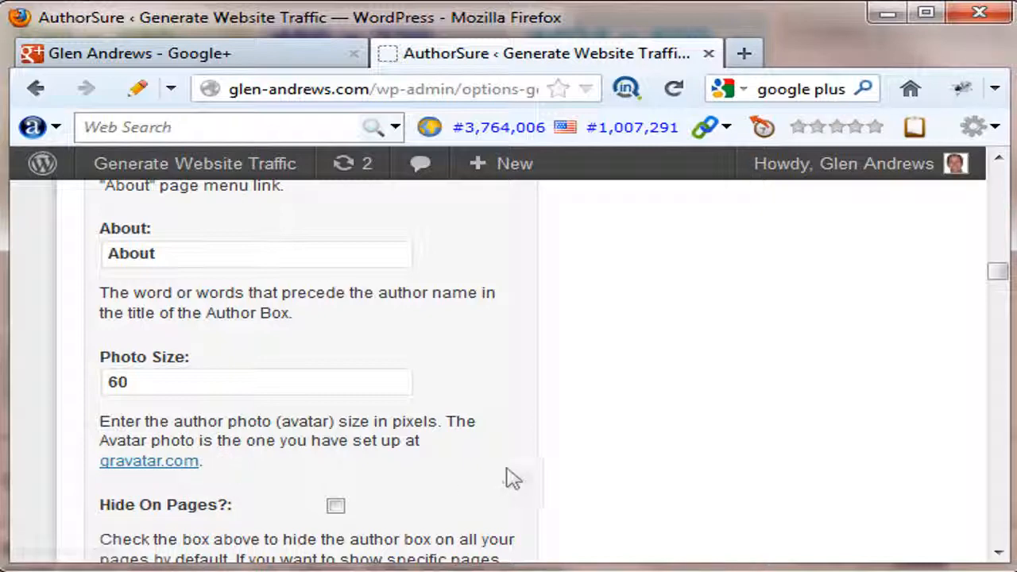
scroll(613, 424, "down", 3)
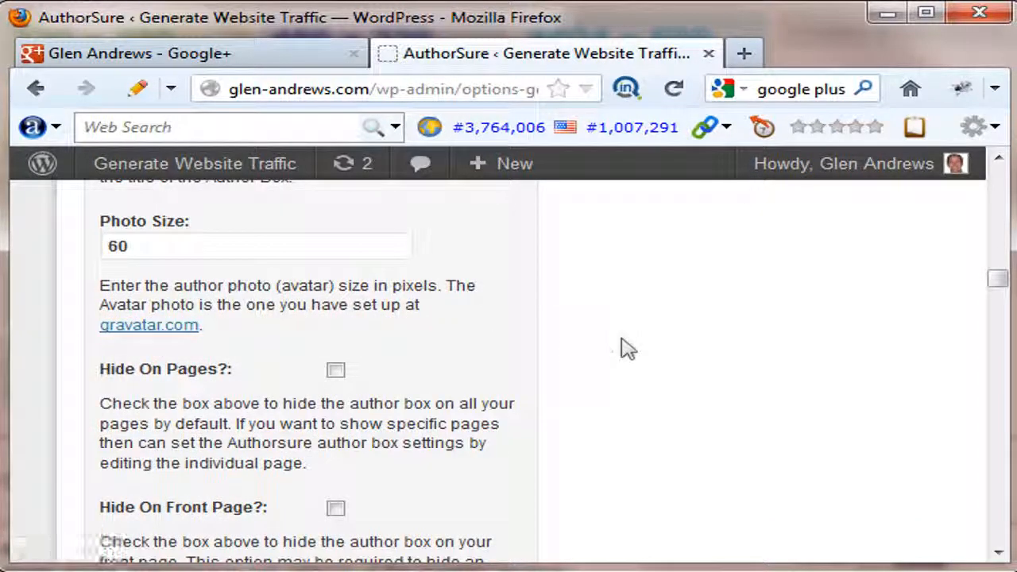
scroll(625, 347, "down", 3)
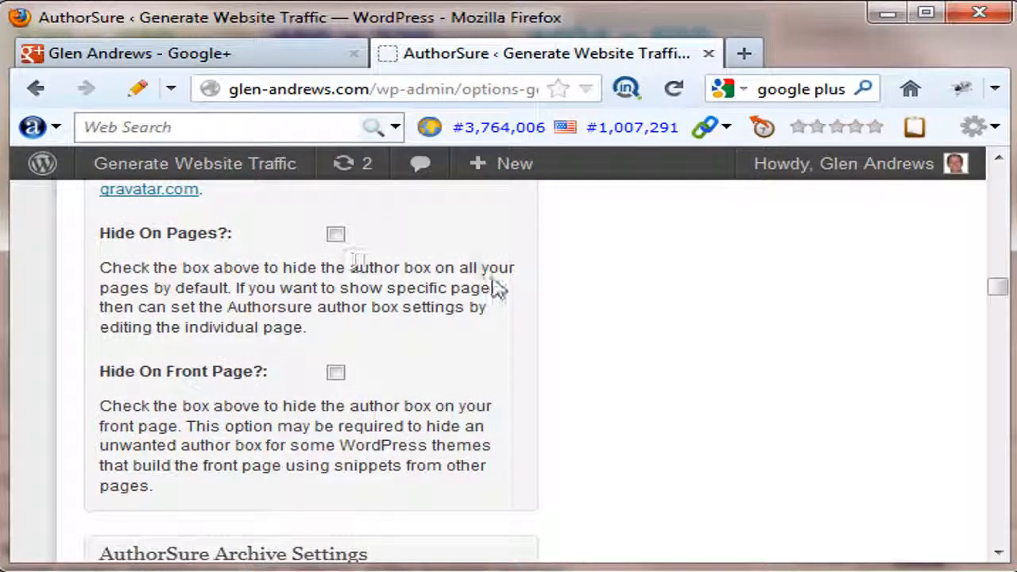
scroll(505, 375, "down", 1)
Review the AuthorSure Archive Settings, including the author credit position, Author Name Prefix, available Primary Author choices and Show Archive Intro
scroll(505, 375, "down", 6)
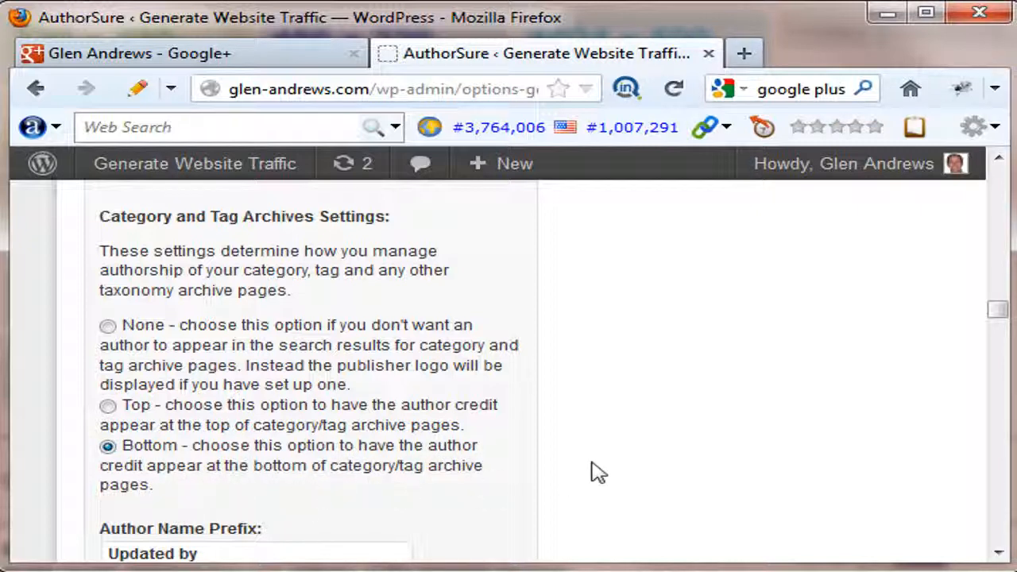
scroll(704, 443, "down", 2)
scroll(699, 441, "down", 4)
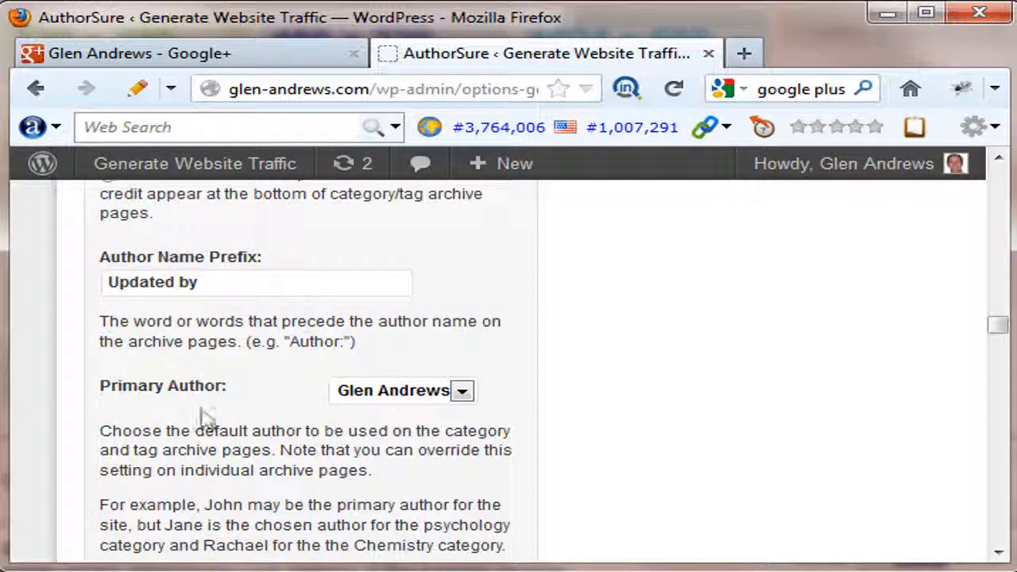
left_click(462, 391)
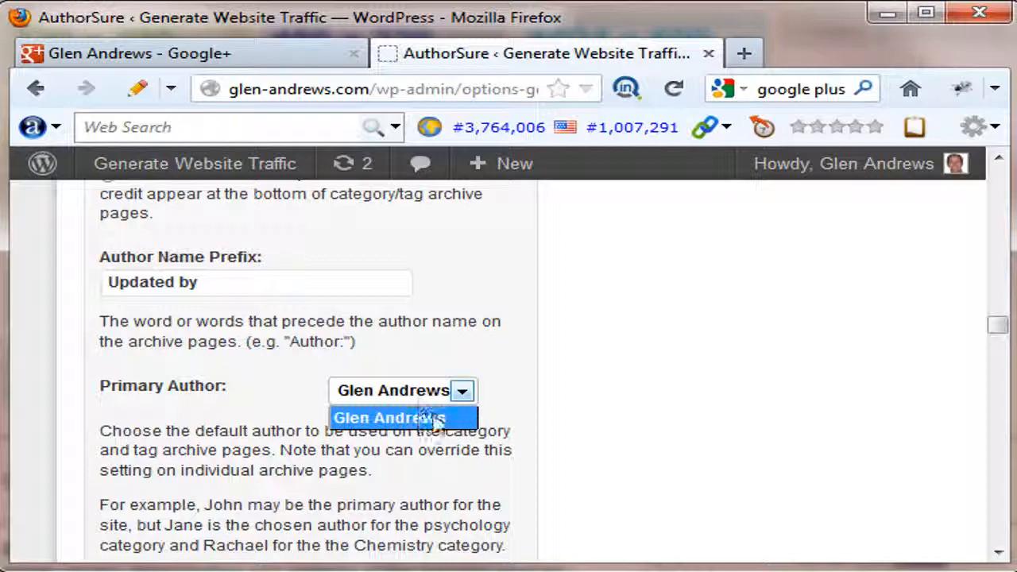
left_click(499, 394)
scroll(499, 389, "down", 6)
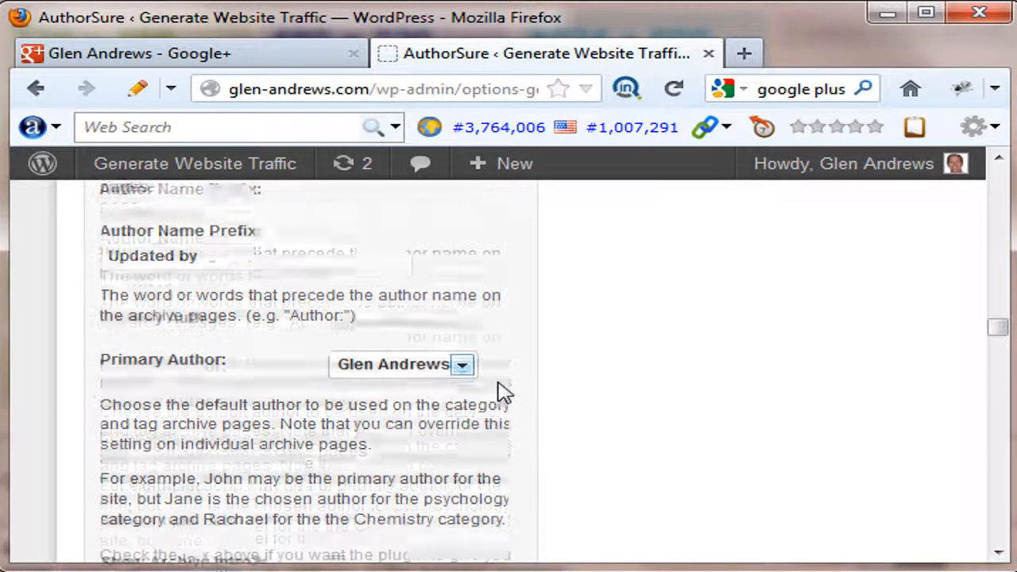
scroll(501, 385, "down", 3)
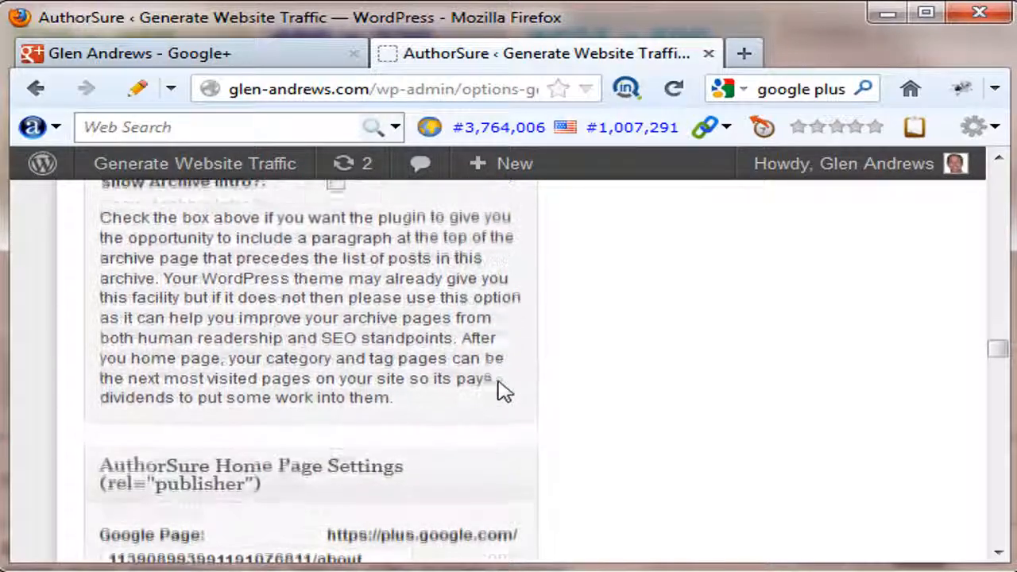
scroll(499, 391, "up", 3)
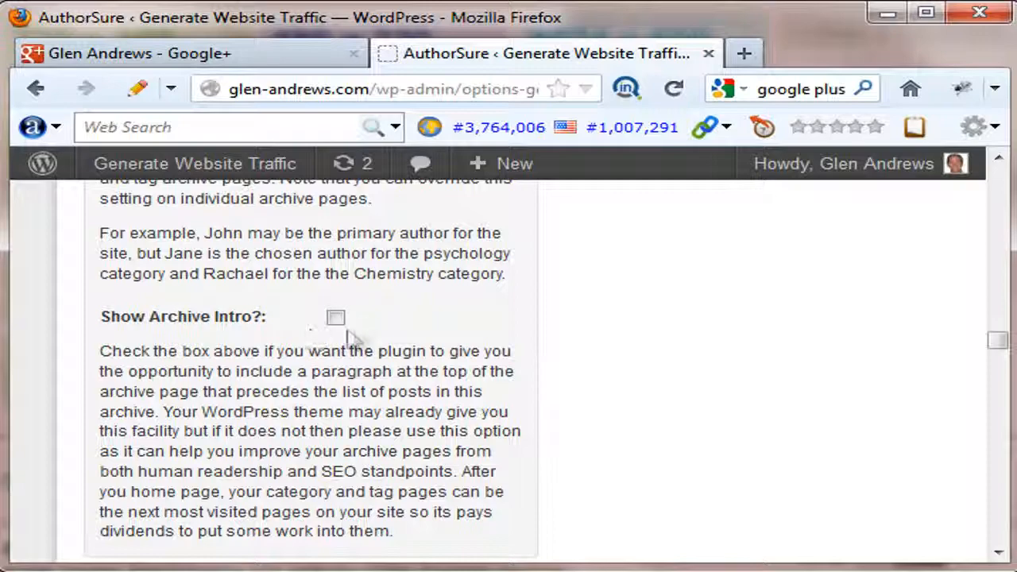
Examine the Google Page field in the AuthorSure Home Page Settings, highlighting the entire page ID and then clearing the selection
scroll(561, 365, "down", 5)
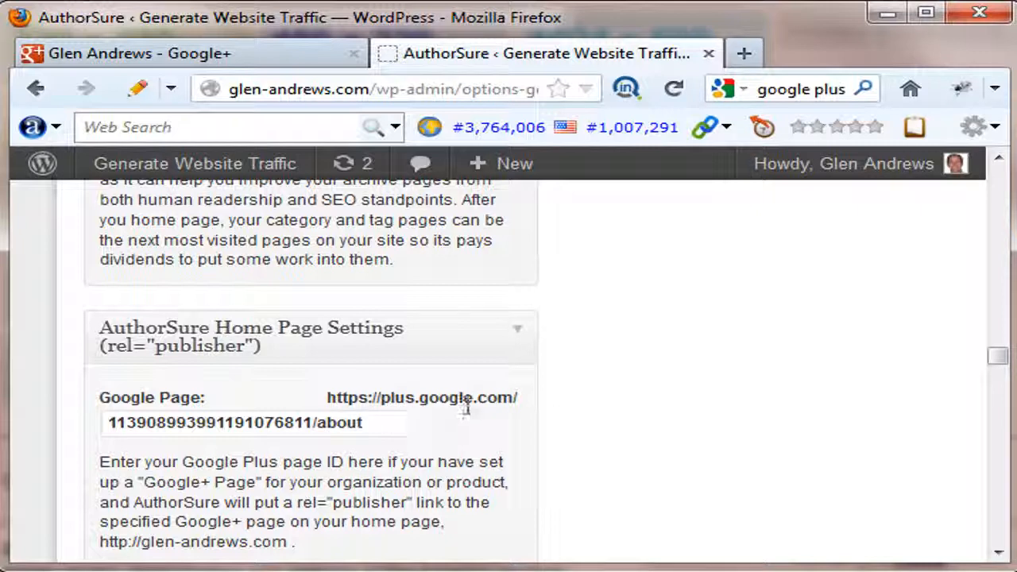
left_click(371, 422)
left_click_drag(371, 422, 117, 423)
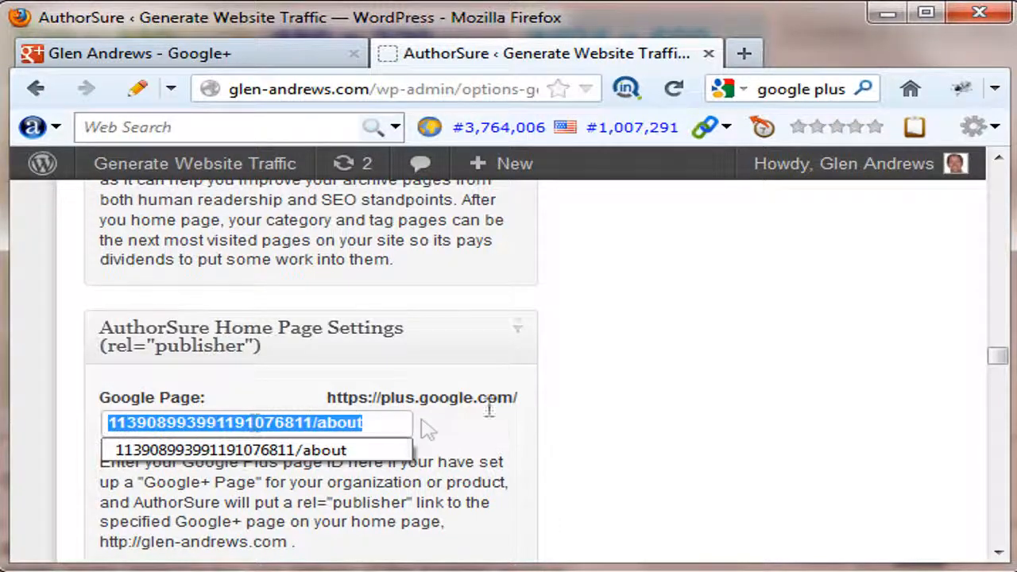
key("Down")
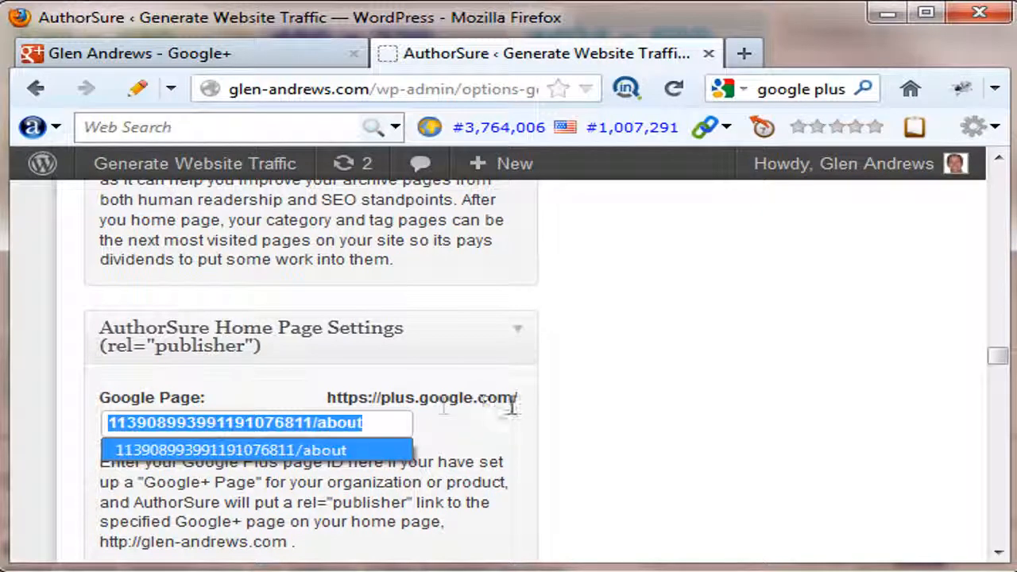
left_click(382, 427)
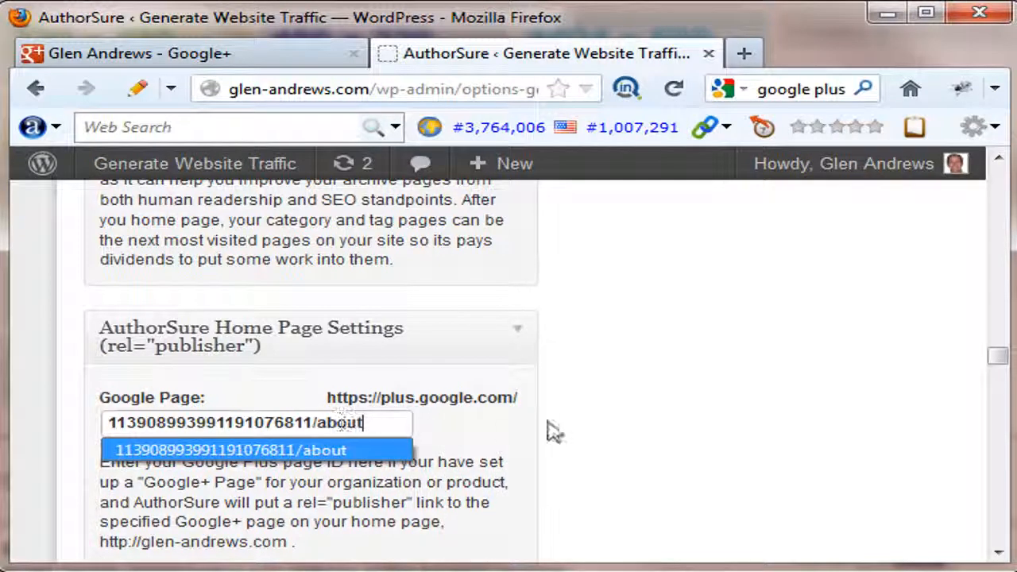
Dismiss the Google Page suggestion, re-highlight the page ID with its /about ending, and deselect it while checking the publisher link explanation
left_click(672, 424)
scroll(667, 422, "down", 3)
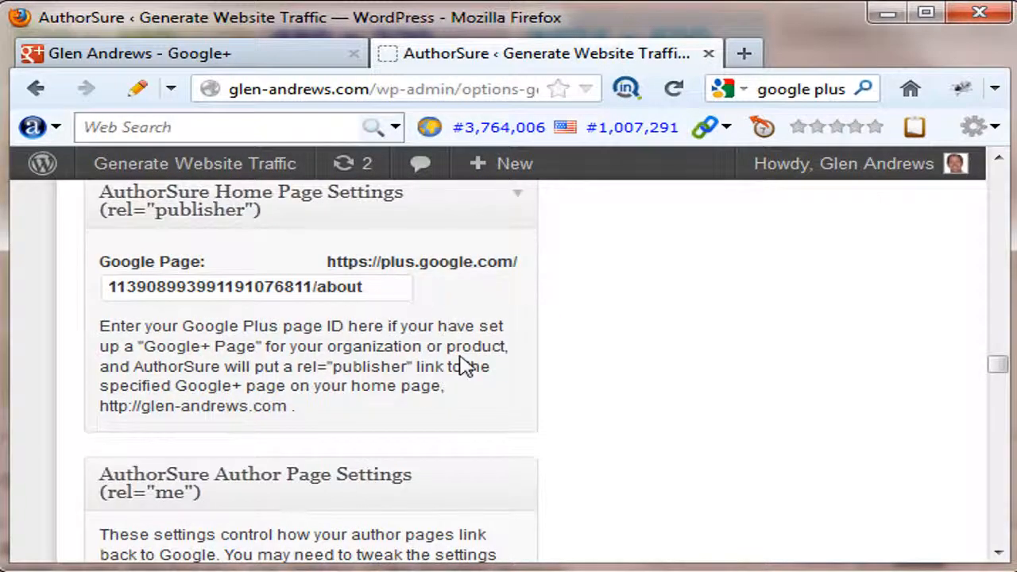
left_click(361, 288)
left_click_drag(361, 288, 112, 292)
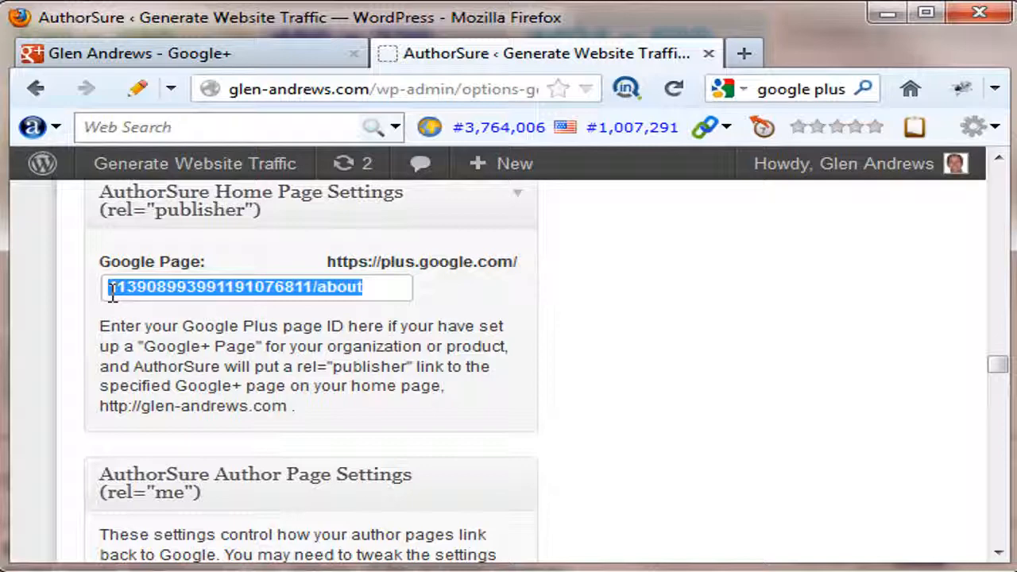
left_click(387, 294)
left_click(467, 296)
Review the AuthorSure Author Page Settings from Show Title, Title Text and Author Bio to Contact Methods sub-title, Profile Icon Size and Shows Icons Only
scroll(513, 313, "down", 5)
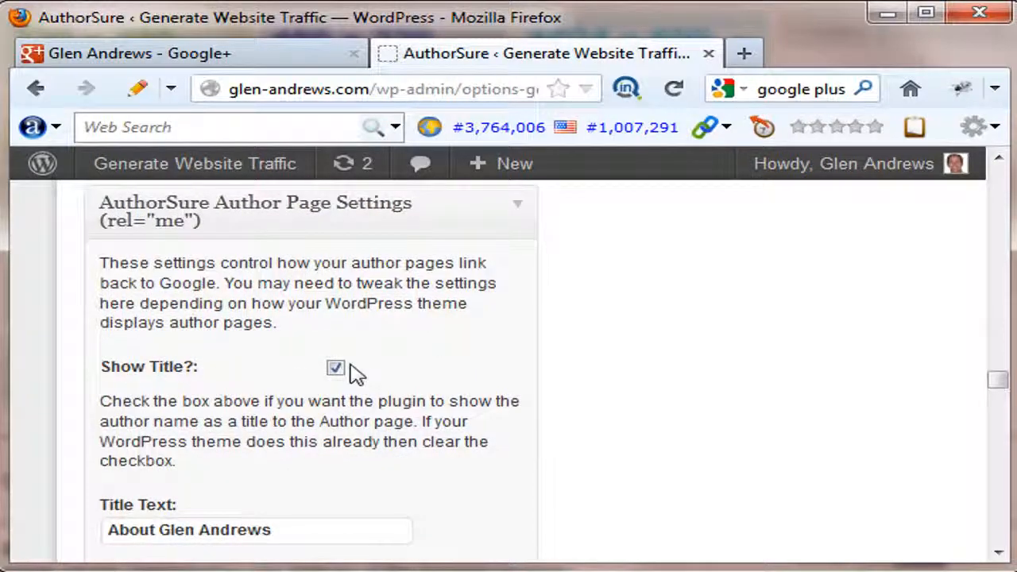
scroll(396, 381, "down", 3)
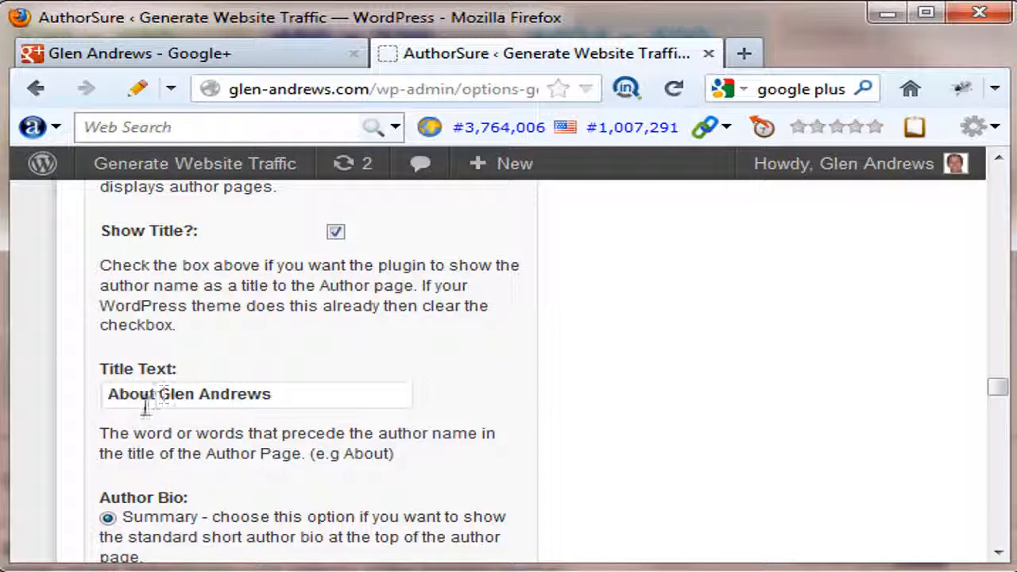
scroll(318, 401, "down", 3)
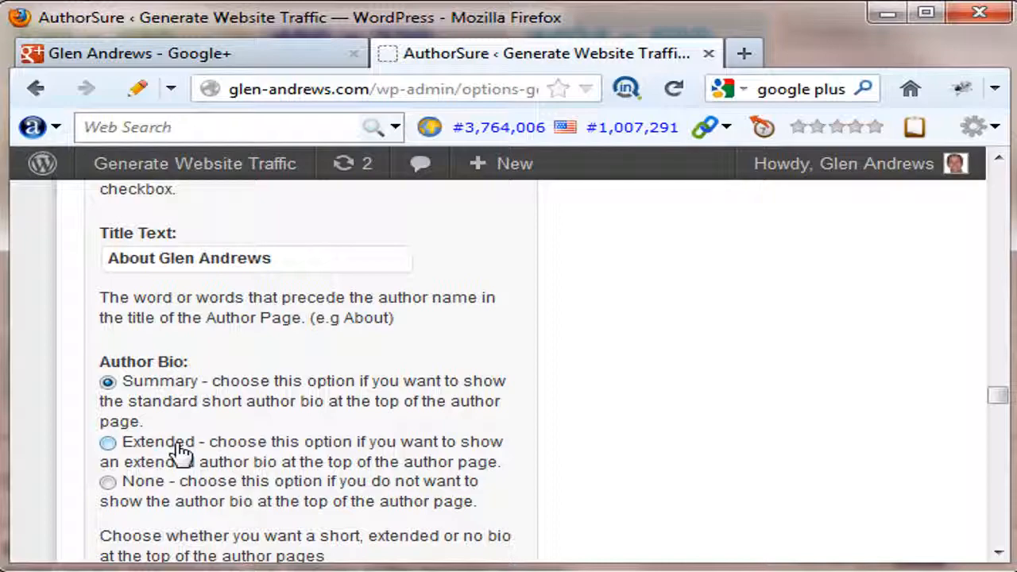
scroll(294, 420, "down", 3)
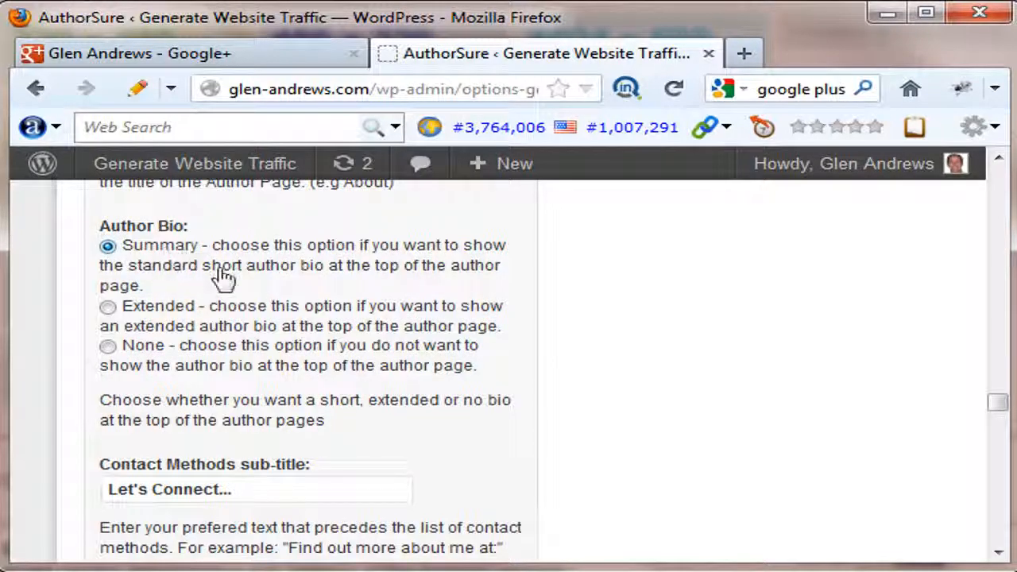
scroll(275, 308, "down", 2)
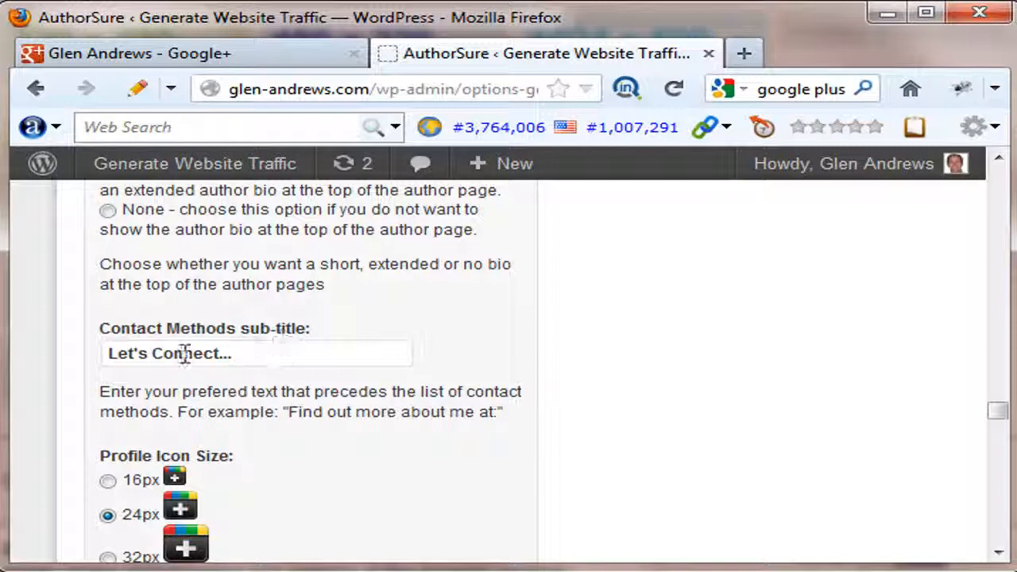
scroll(366, 352, "down", 2)
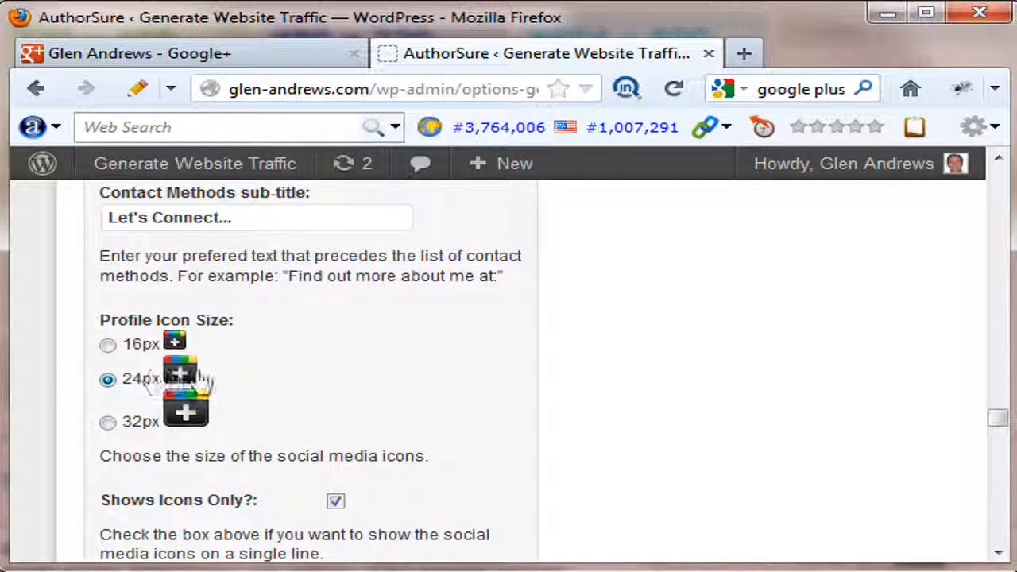
scroll(278, 380, "down", 3)
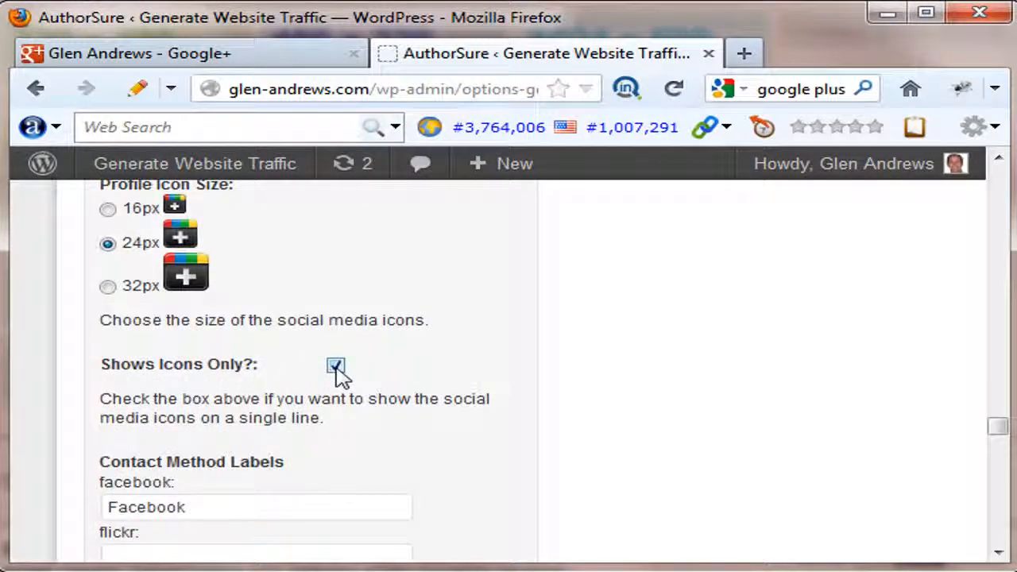
Review the Contact Method Labels for the social networks and the Post List Heading in the Author Page Settings
scroll(354, 373, "down", 3)
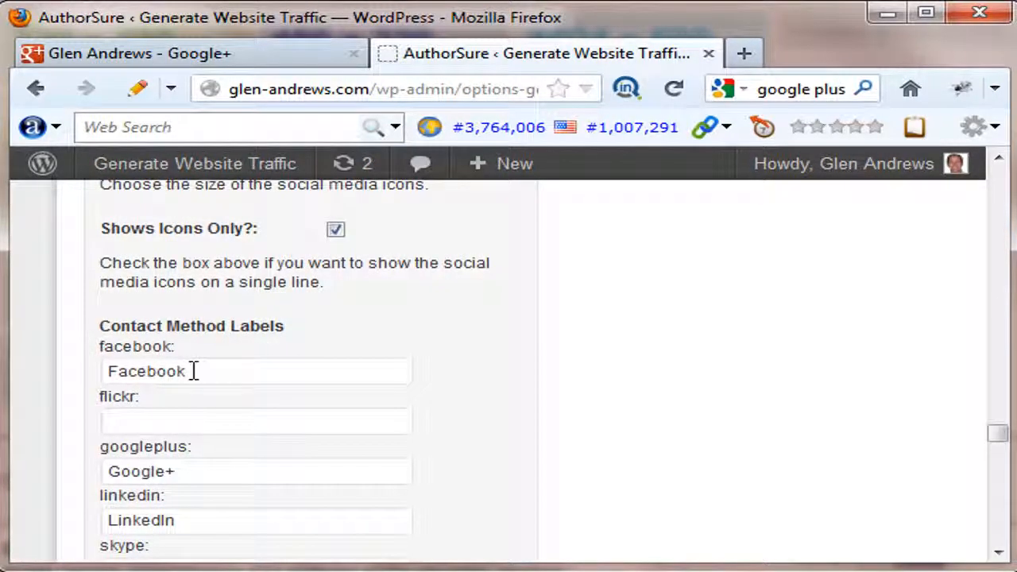
scroll(206, 433, "down", 3)
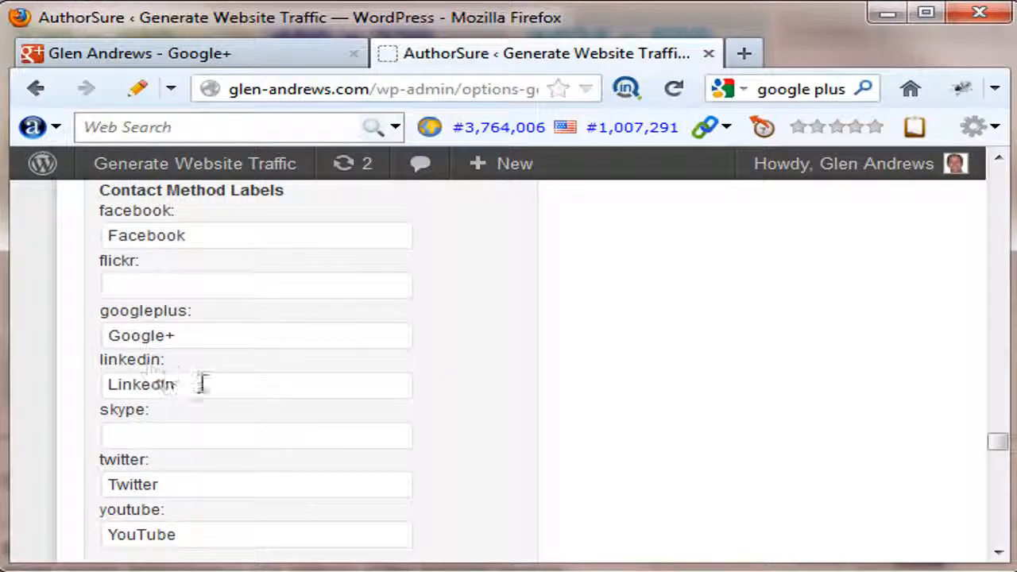
scroll(305, 429, "down", 1)
scroll(306, 429, "down", 2)
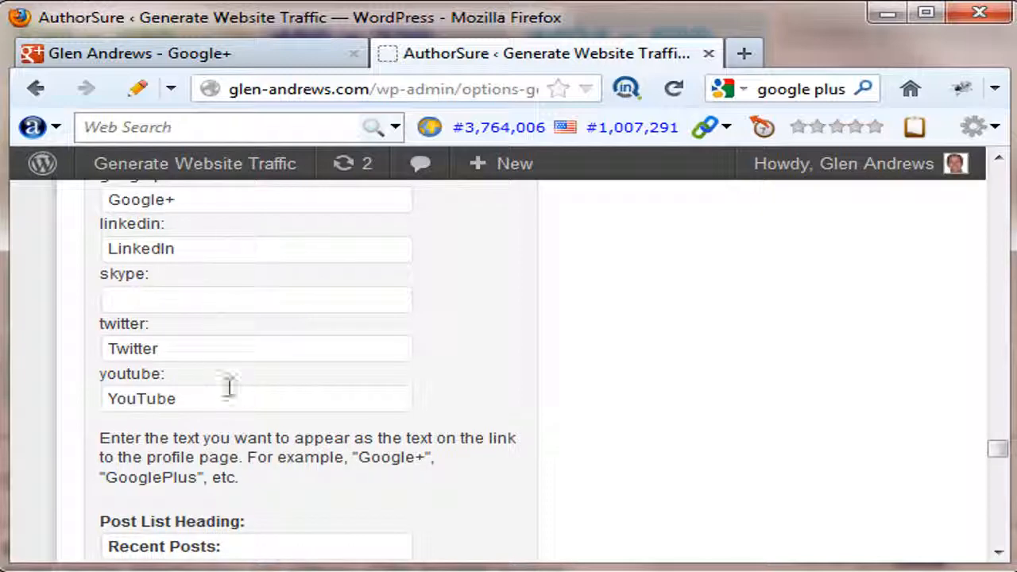
scroll(238, 394, "down", 2)
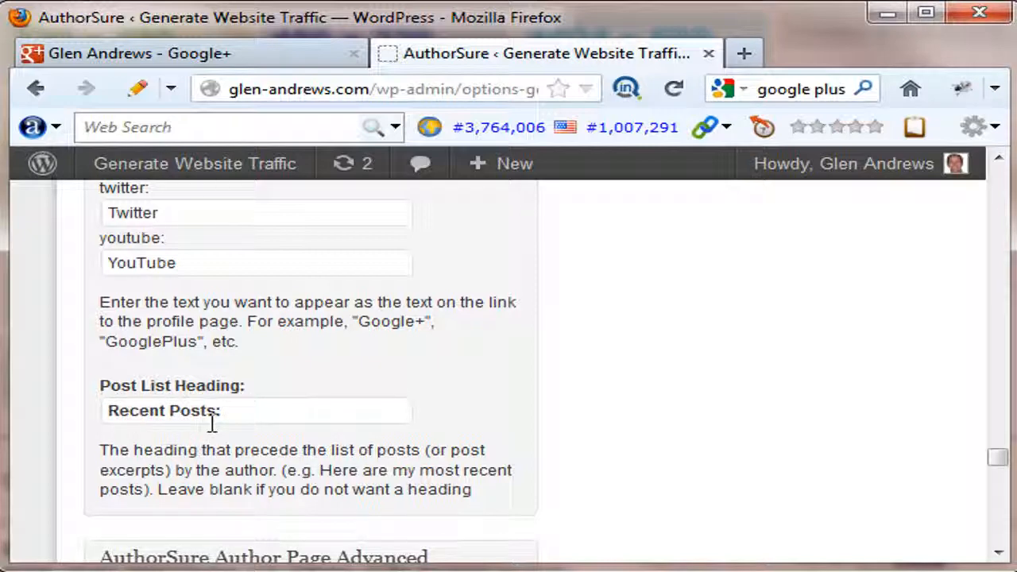
Look over the Hook and Hook Instance options in the Author Page Advanced Settings and save the AuthorSure options
scroll(390, 391, "down", 2)
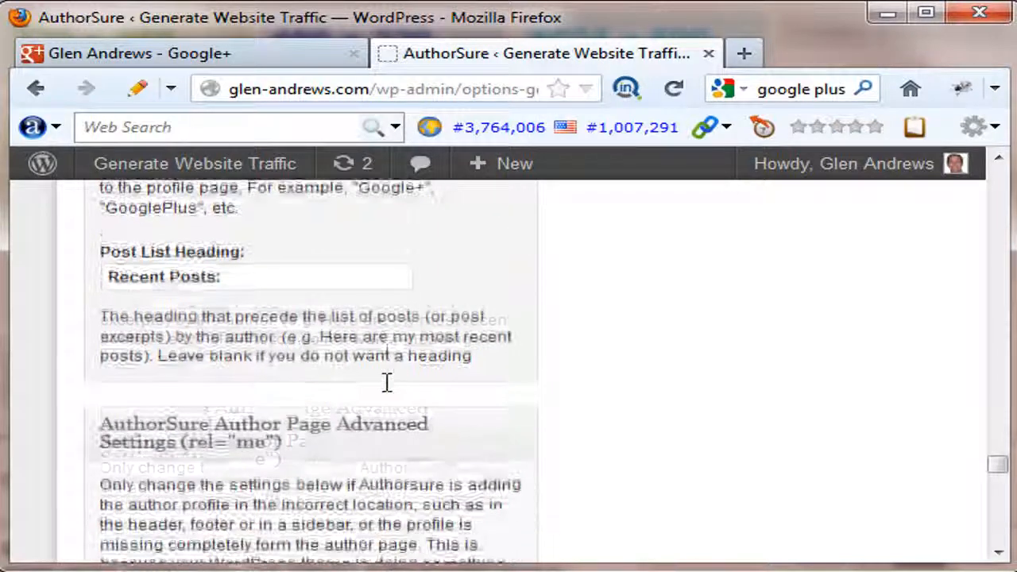
scroll(348, 266, "down", 4)
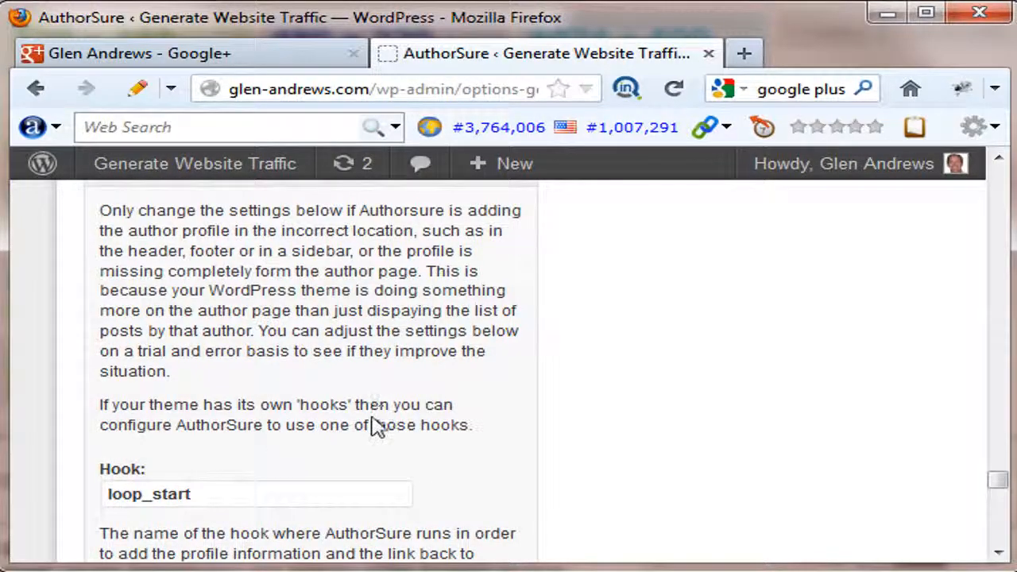
scroll(311, 422, "down", 2)
scroll(225, 445, "down", 9)
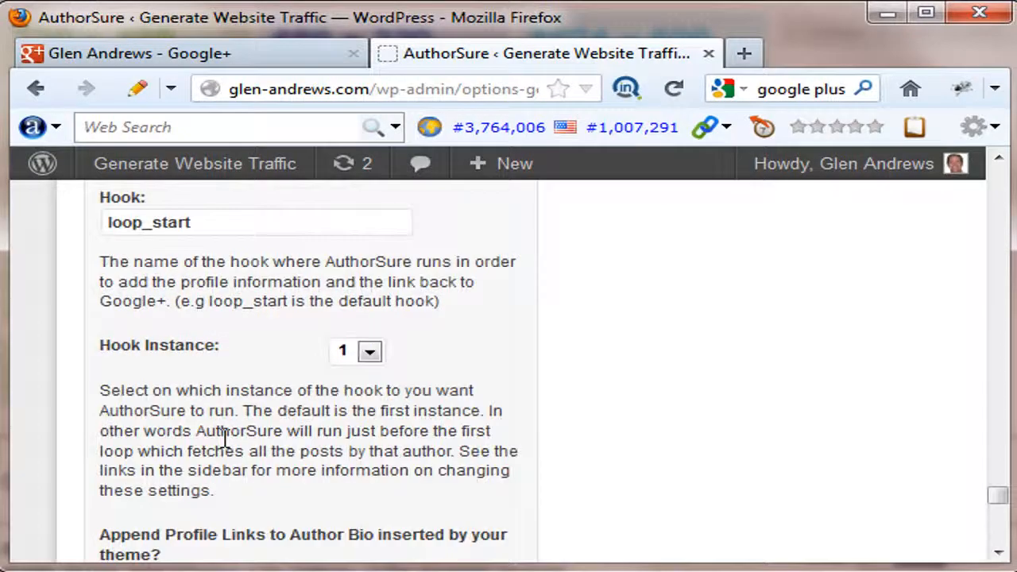
scroll(230, 434, "down", 2)
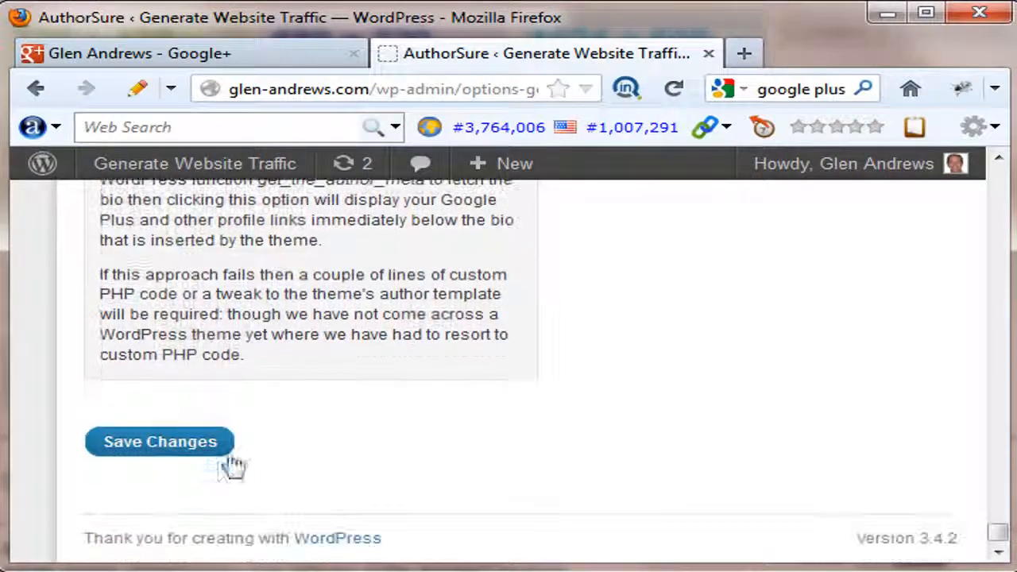
left_click(159, 442)
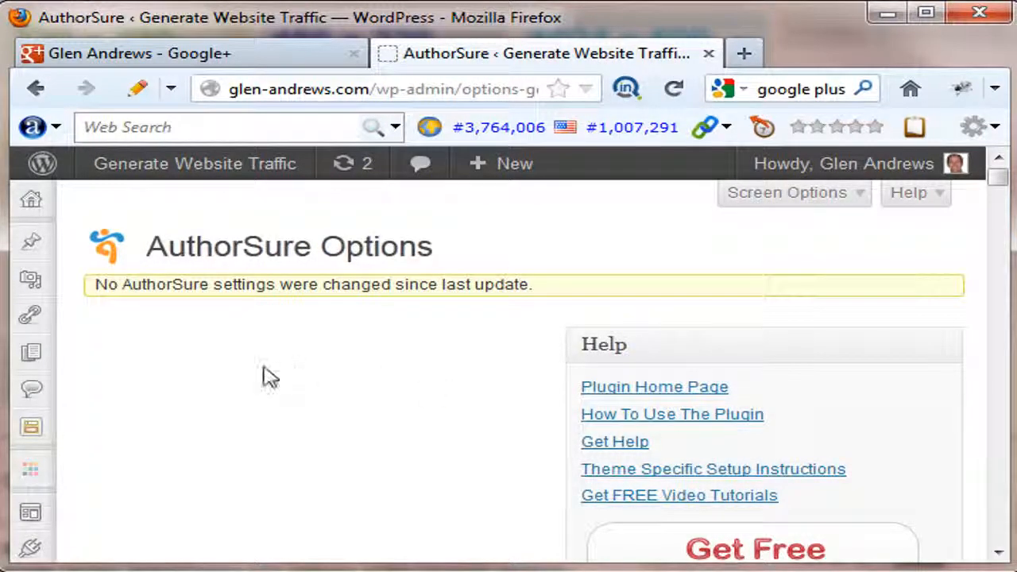
Open your own WordPress user profile page for editing
mouse_move(33, 353)
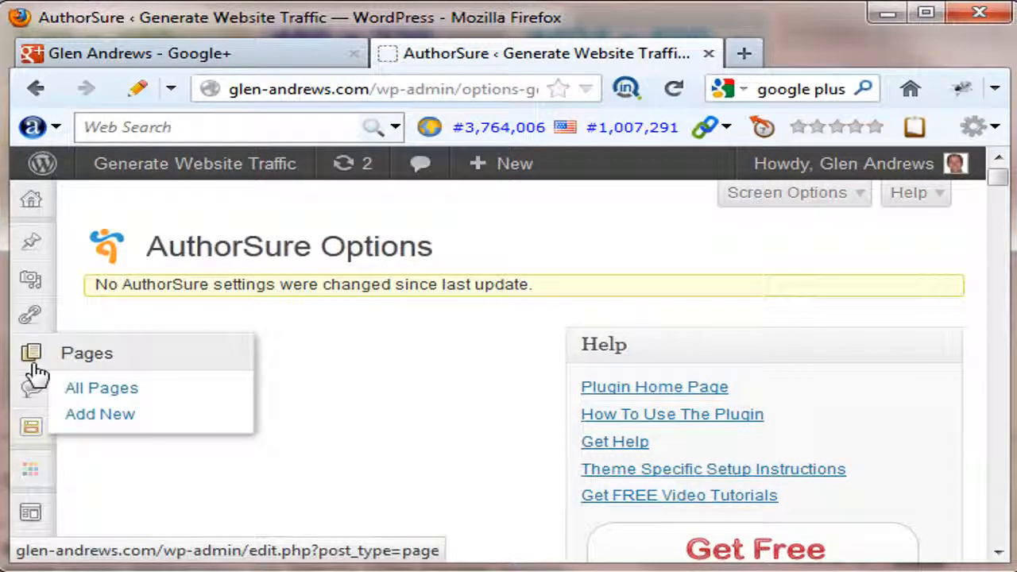
scroll(33, 451, "down", 3)
mouse_move(33, 449)
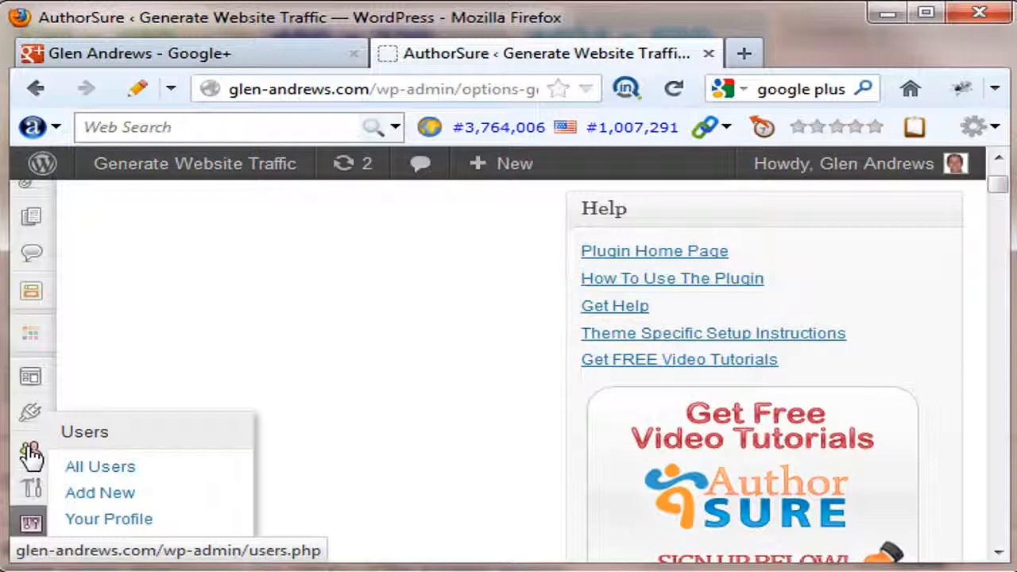
left_click(106, 523)
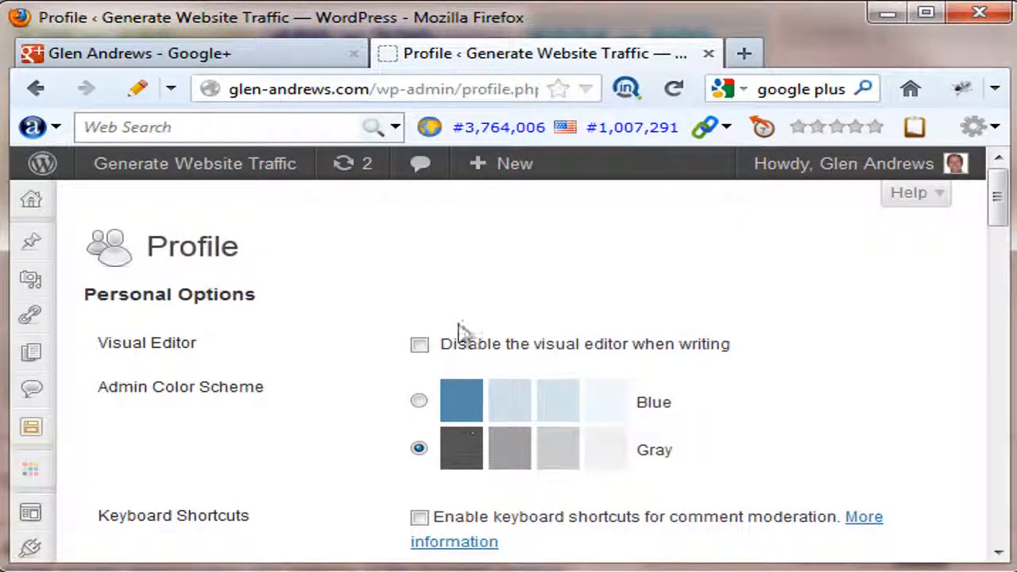
Review the profile's Name fields and public display name, and highlight the address in the required E-mail field
scroll(358, 286, "down", 5)
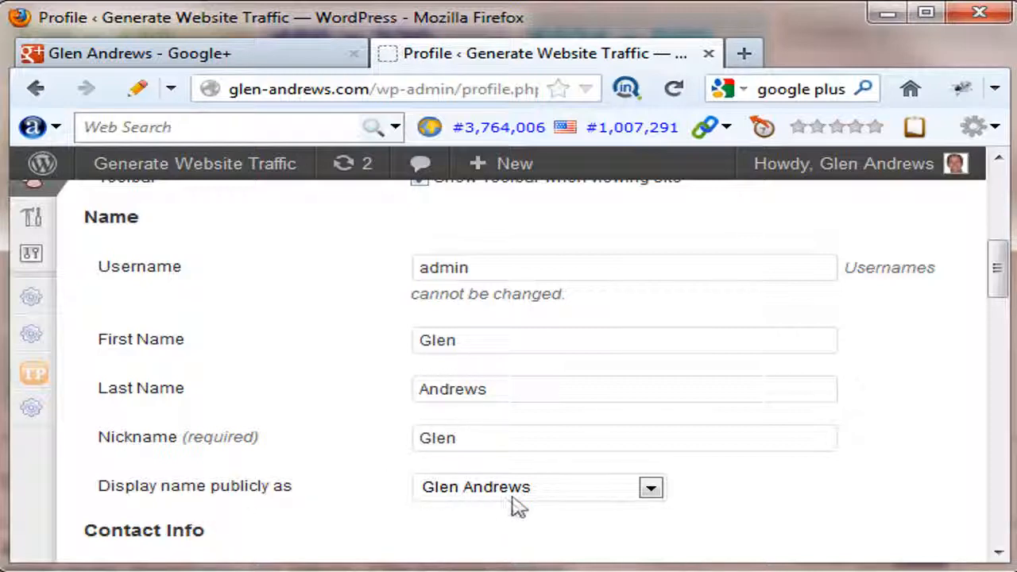
scroll(512, 500, "down", 3)
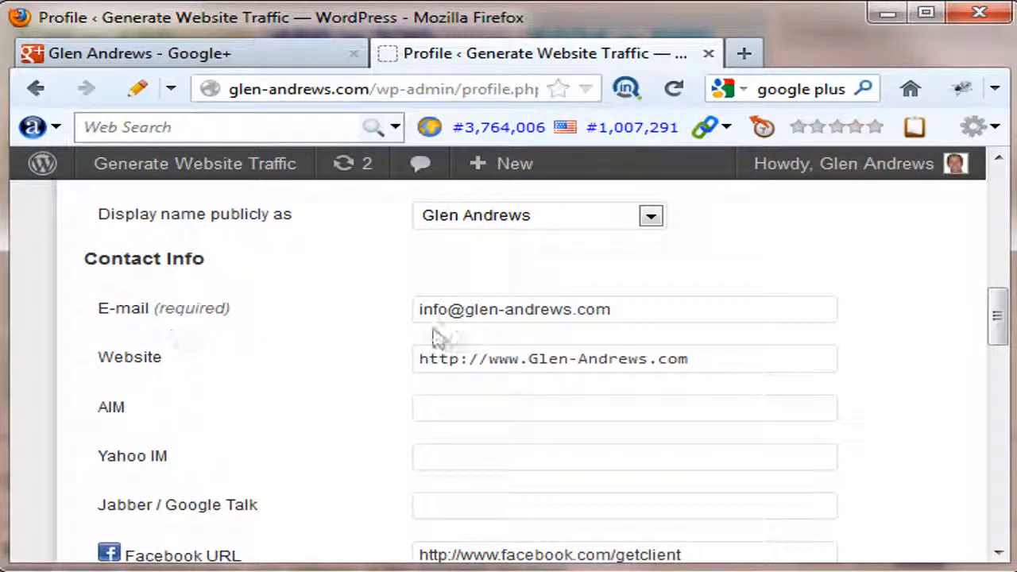
left_click_drag(618, 312, 402, 304)
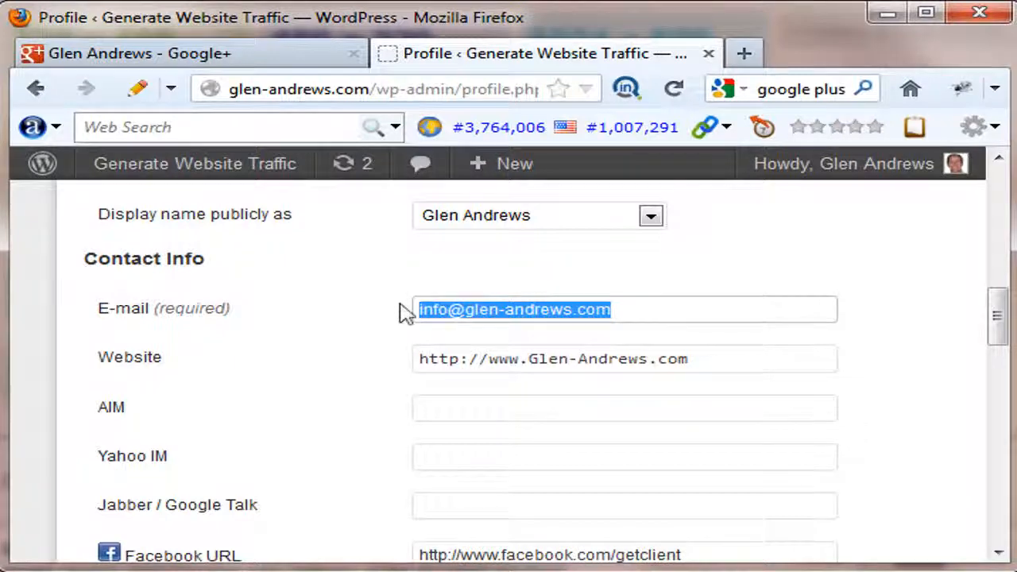
Review the social profile URLs in Contact Info, highlighting the full Google Plus Profile URL and checking its ending and the LinkedIn entry
scroll(397, 314, "down", 5)
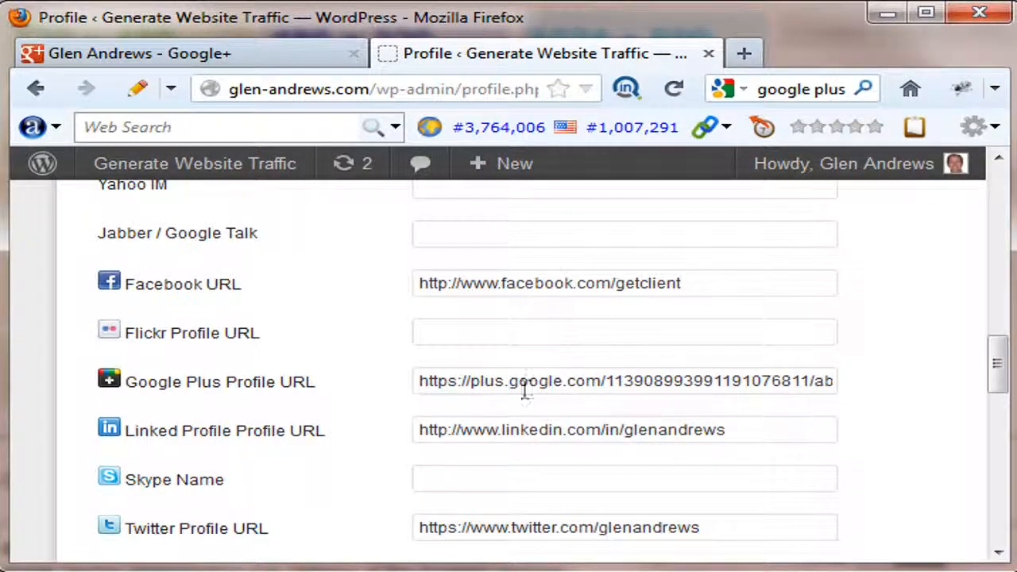
left_click_drag(417, 381, 862, 395)
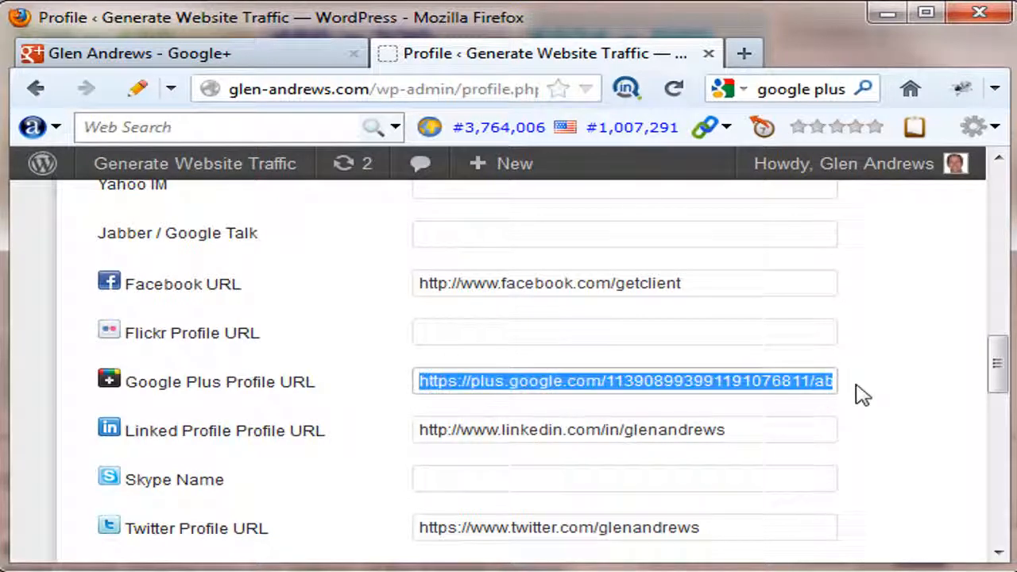
left_click(850, 391)
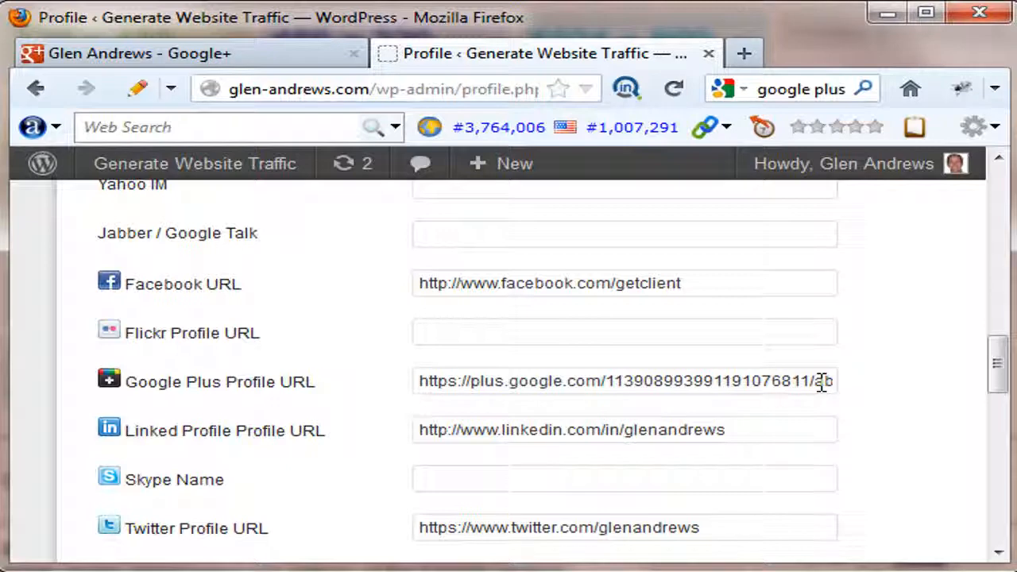
left_click(732, 435)
scroll(730, 437, "down", 3)
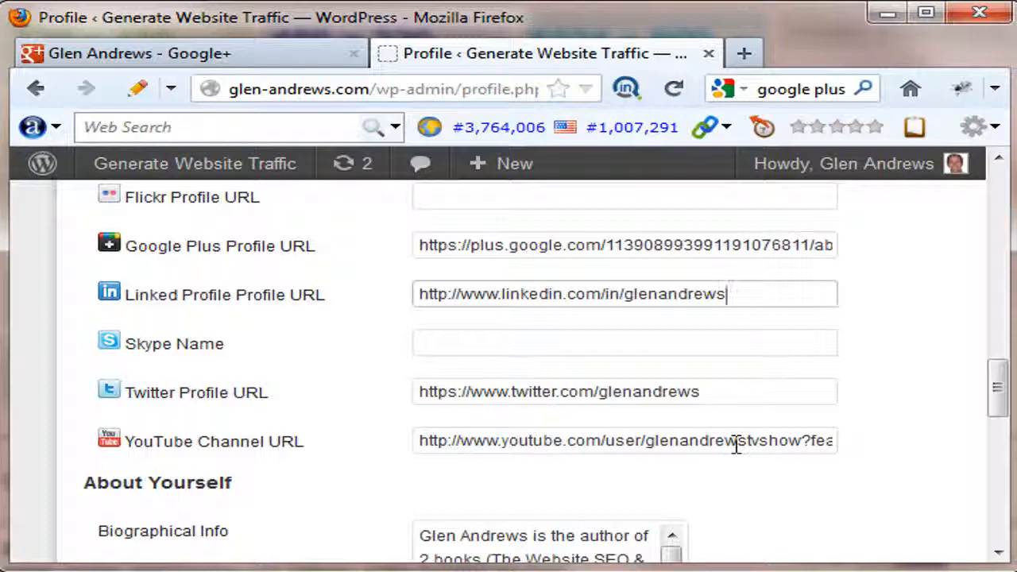
Examine the Biographical Info text, including its opening line, the website link and the Google+ link with the rel=author parameter
scroll(779, 422, "down", 3)
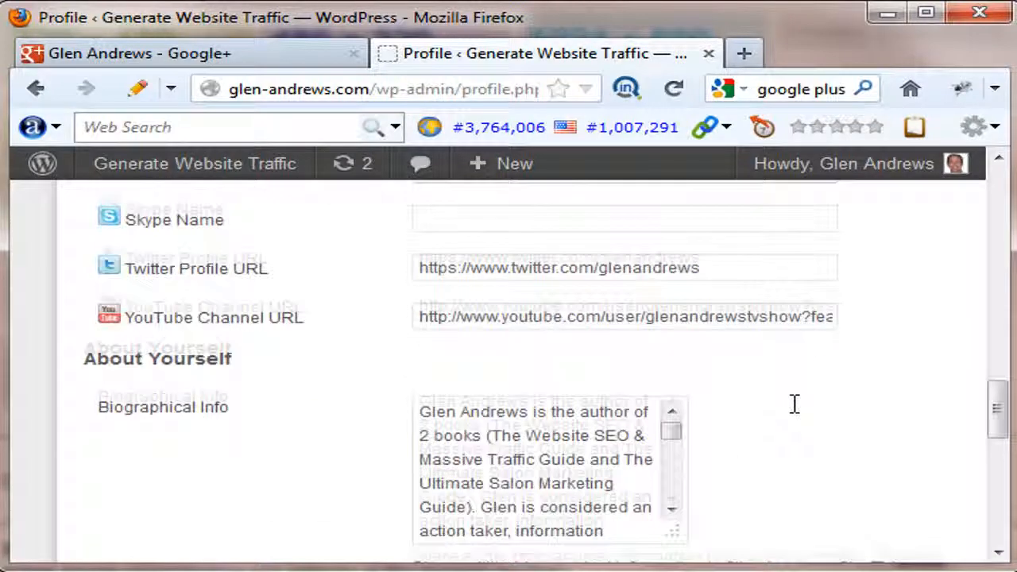
scroll(794, 413, "down", 3)
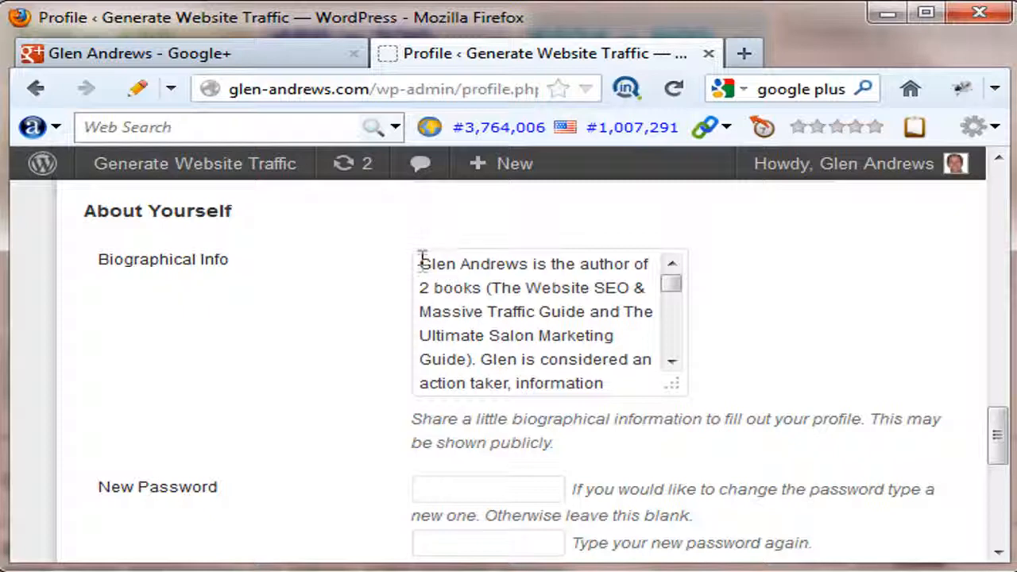
left_click_drag(420, 264, 672, 270)
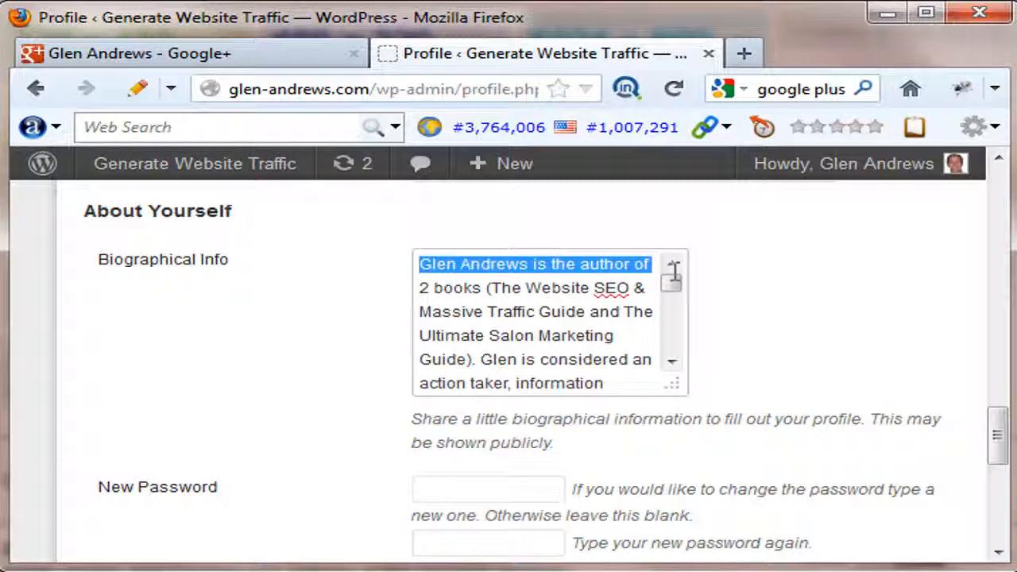
left_click_drag(672, 290, 674, 328)
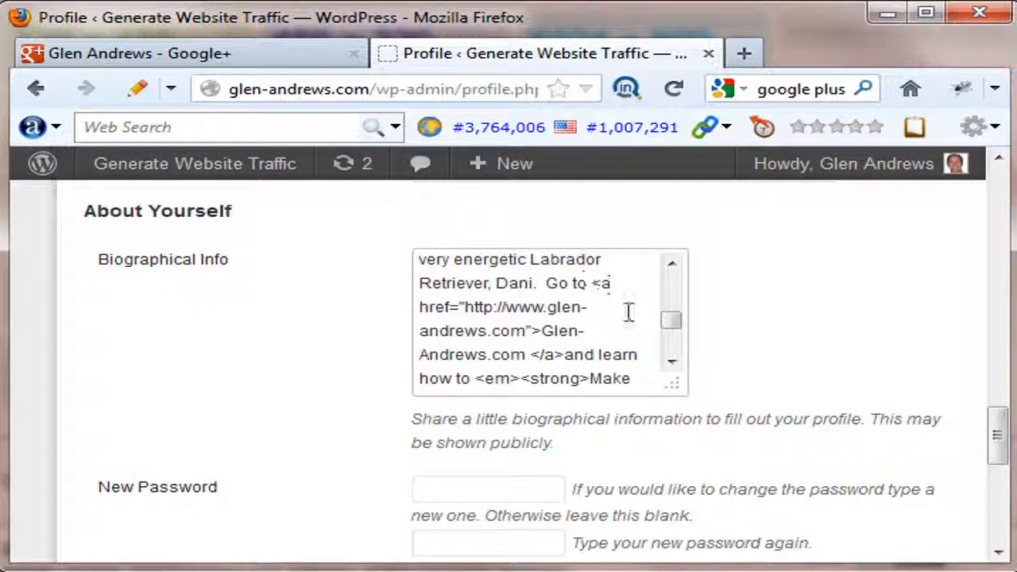
left_click_drag(674, 327, 676, 339)
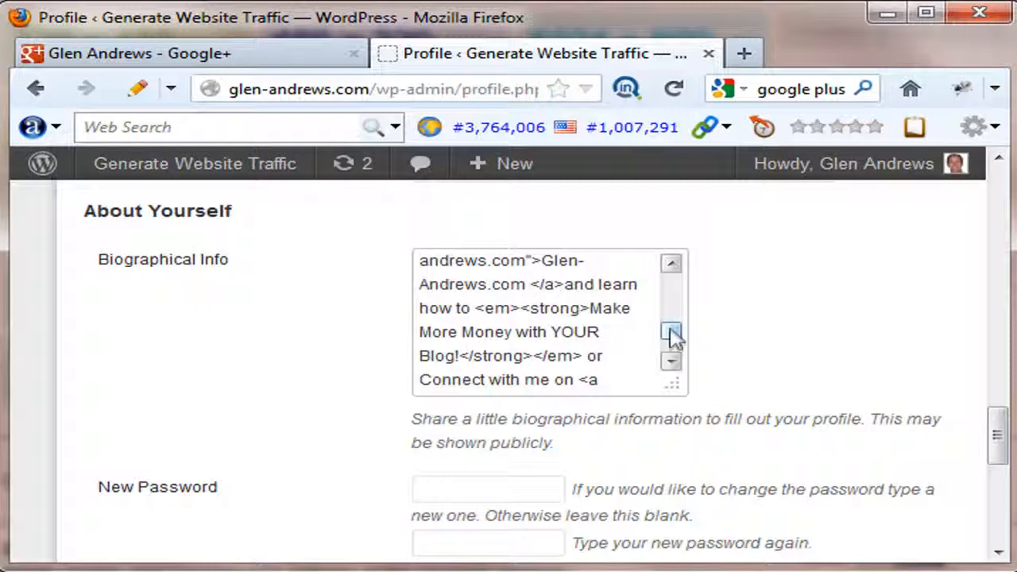
scroll(670, 335, "down", 1)
left_click_drag(670, 340, 671, 350)
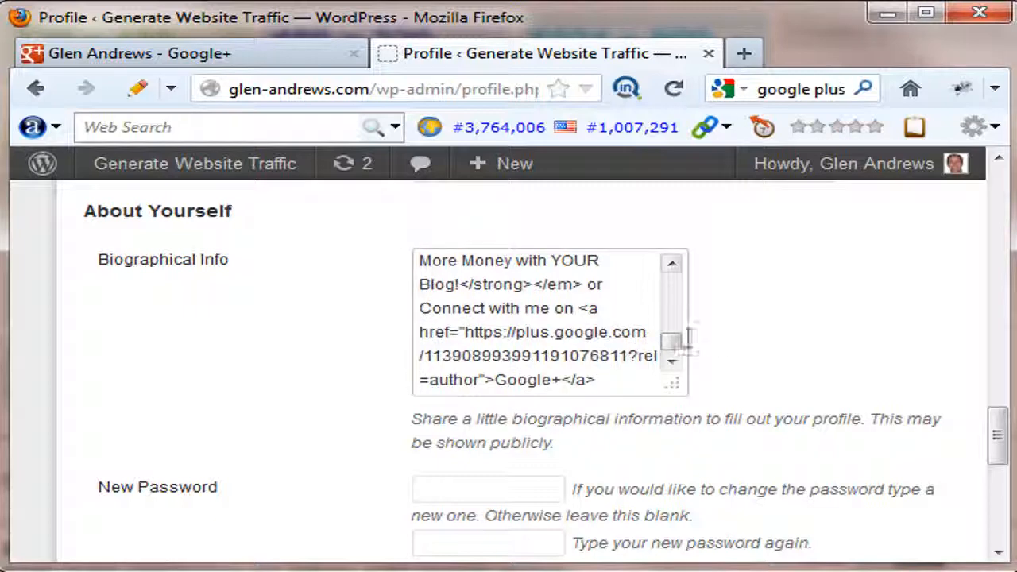
mouse_move(674, 346)
left_mouse_down()
mouse_move(681, 291)
mouse_move(681, 352)
mouse_move(676, 302)
mouse_move(676, 342)
mouse_move(676, 332)
left_mouse_up()
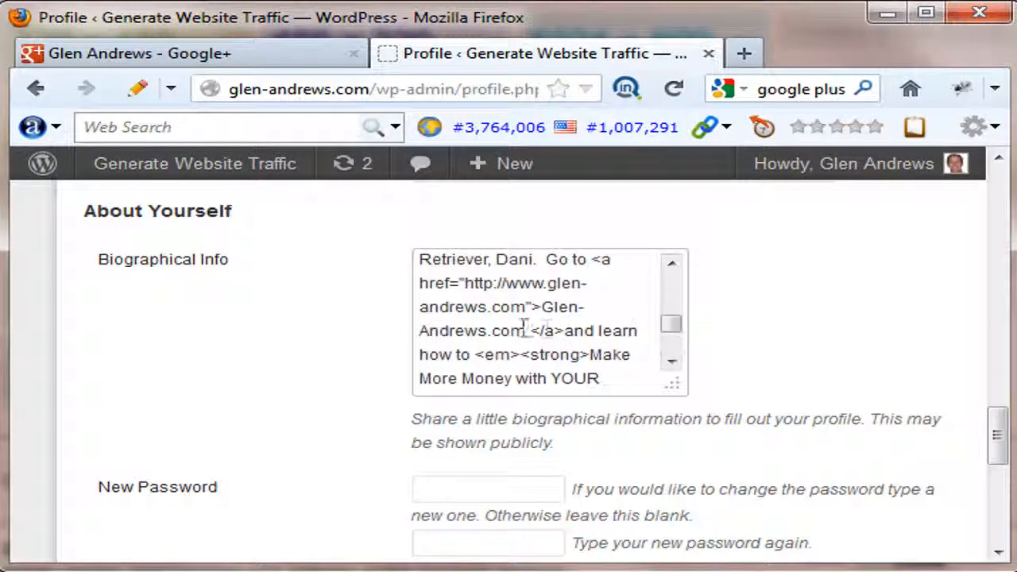
Check the end of the Biographical Info text and the AuthorSure Bio Settings, and save the profile
left_click_drag(676, 331, 678, 348)
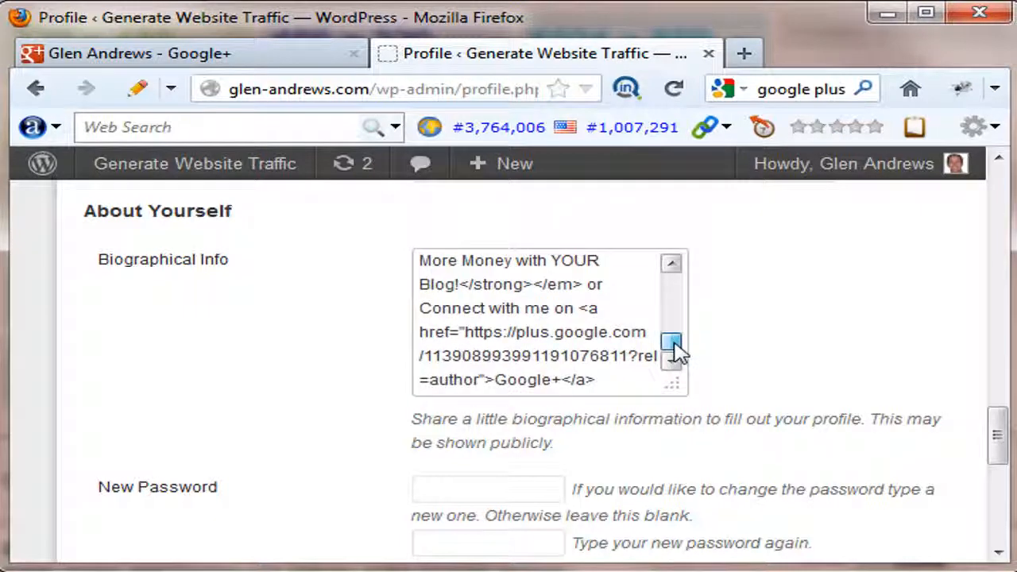
left_click_drag(998, 431, 999, 505)
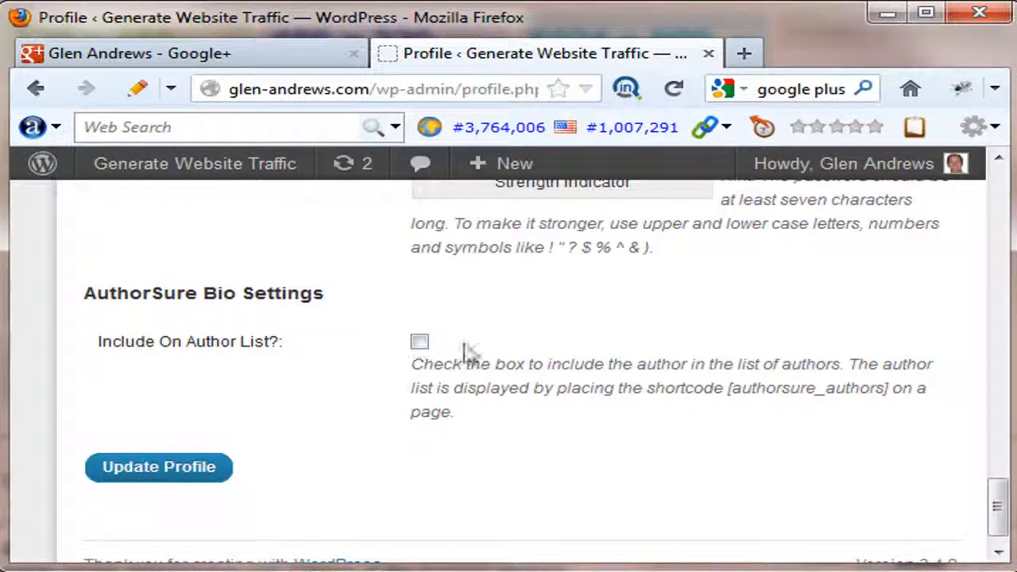
left_click(191, 475)
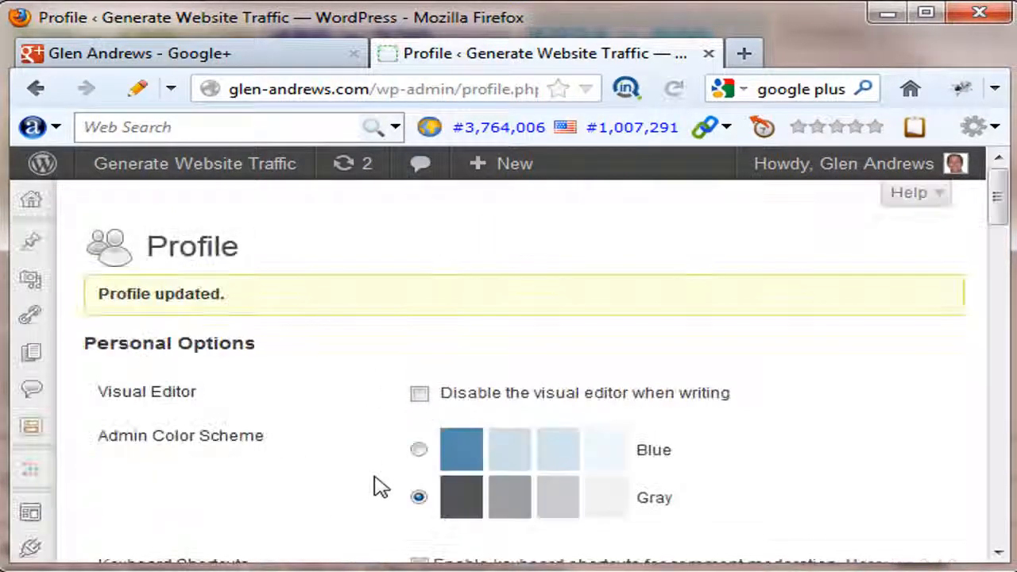
Visit the live blog and open its post "Add Photo To Google Search"
mouse_move(149, 173)
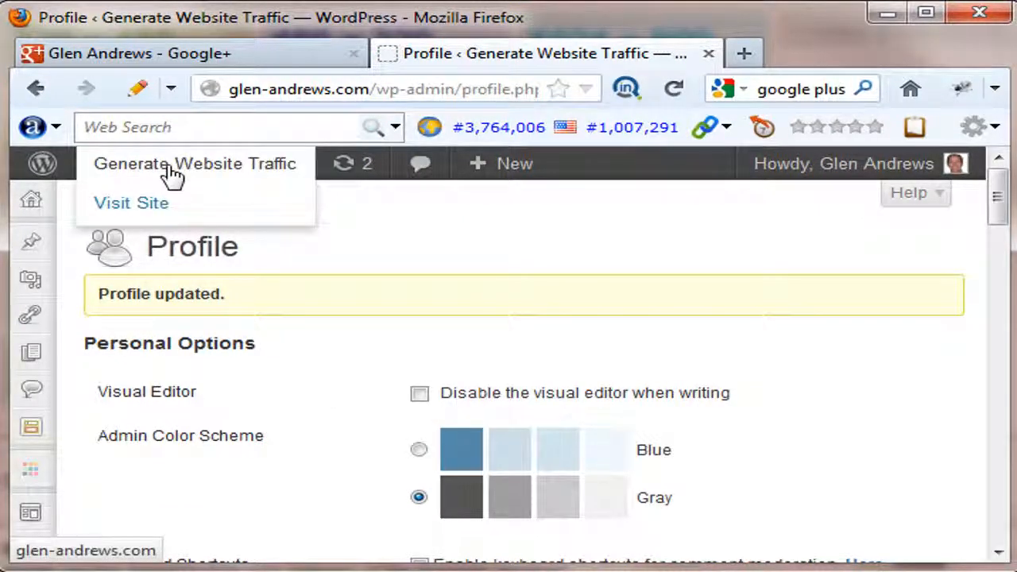
left_click(172, 168)
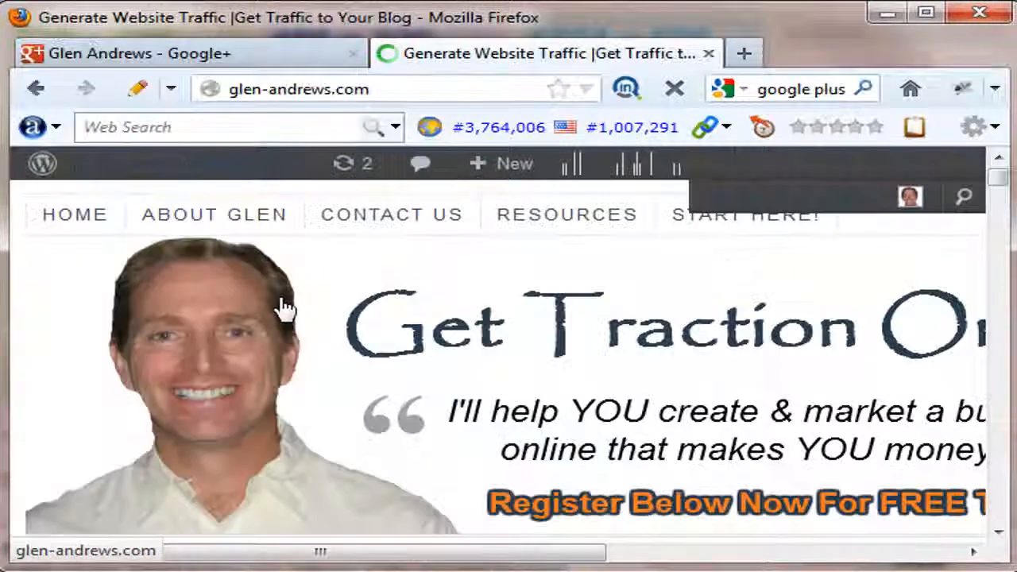
scroll(341, 260, "down", 3)
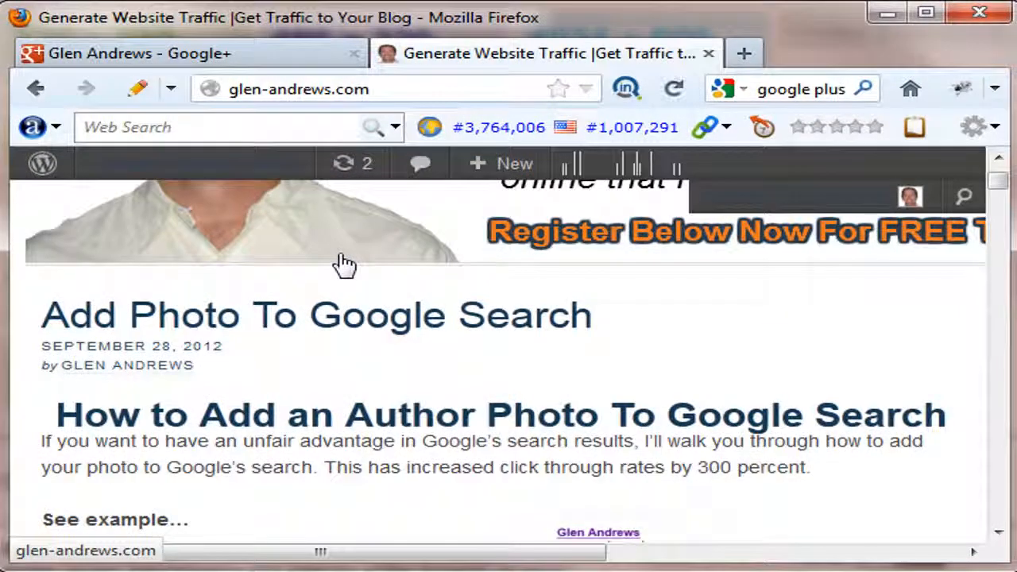
left_click(330, 320)
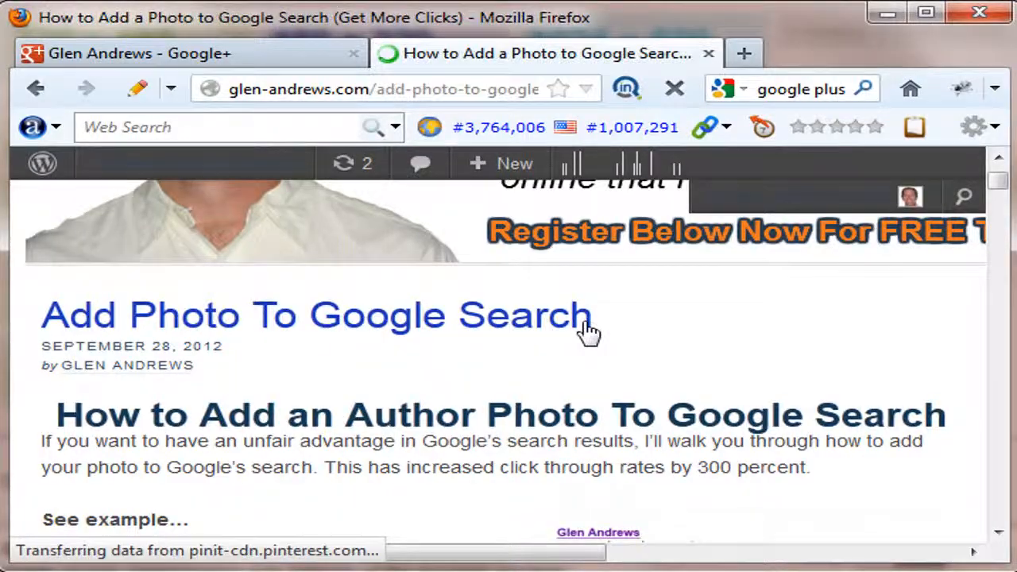
Skim the post's numbered instructions and examine the author bio box beneath the signature
scroll(562, 326, "down", 5)
scroll(563, 326, "down", 10)
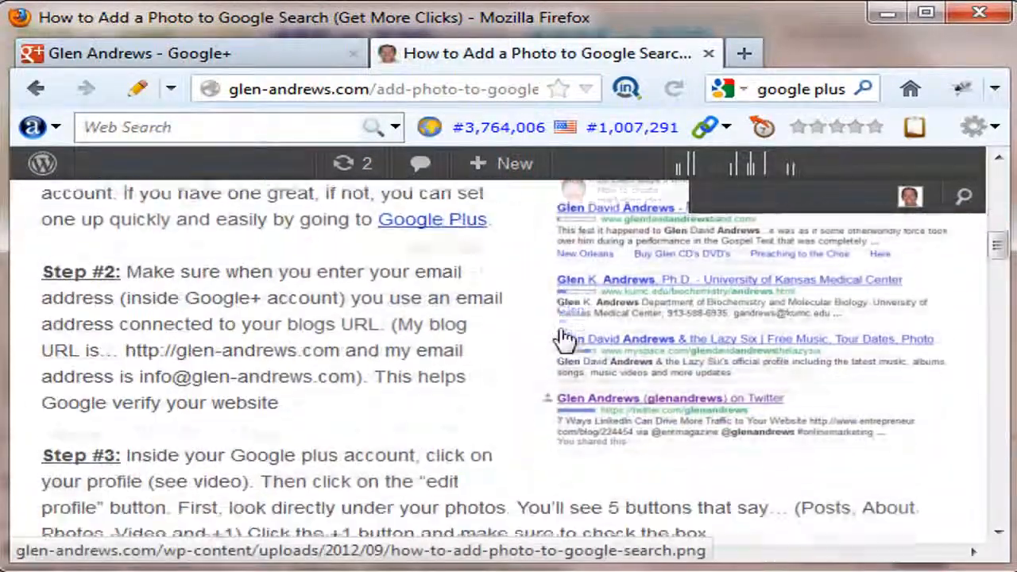
scroll(548, 333, "down", 8)
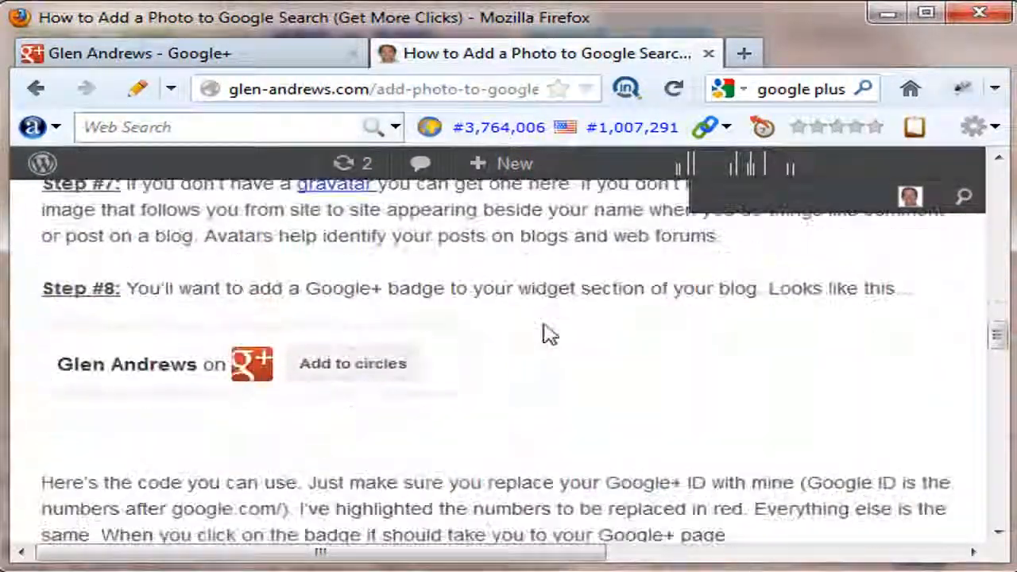
scroll(548, 331, "up", 1)
scroll(548, 331, "down", 12)
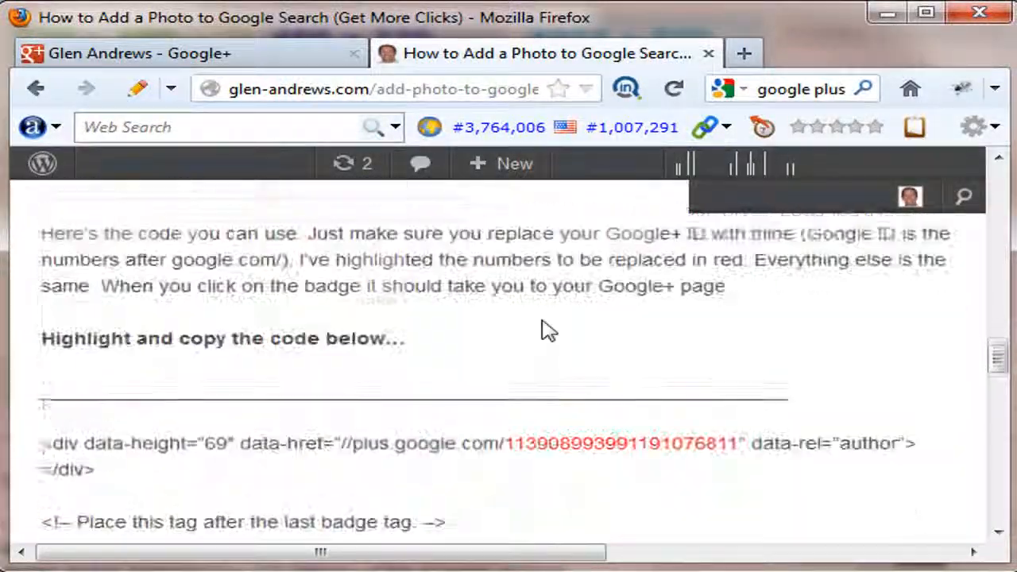
scroll(548, 331, "down", 10)
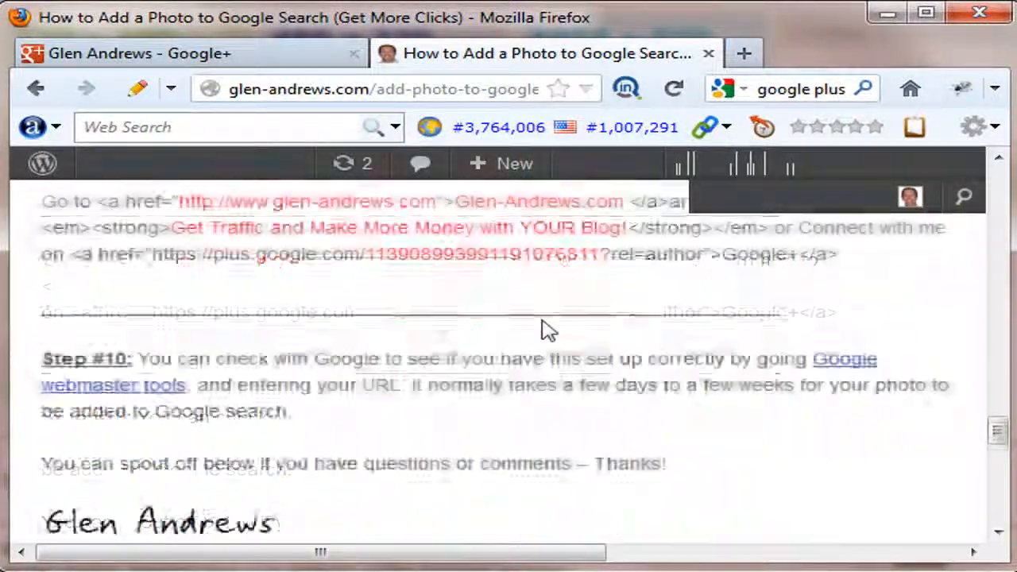
scroll(544, 320, "up", 2)
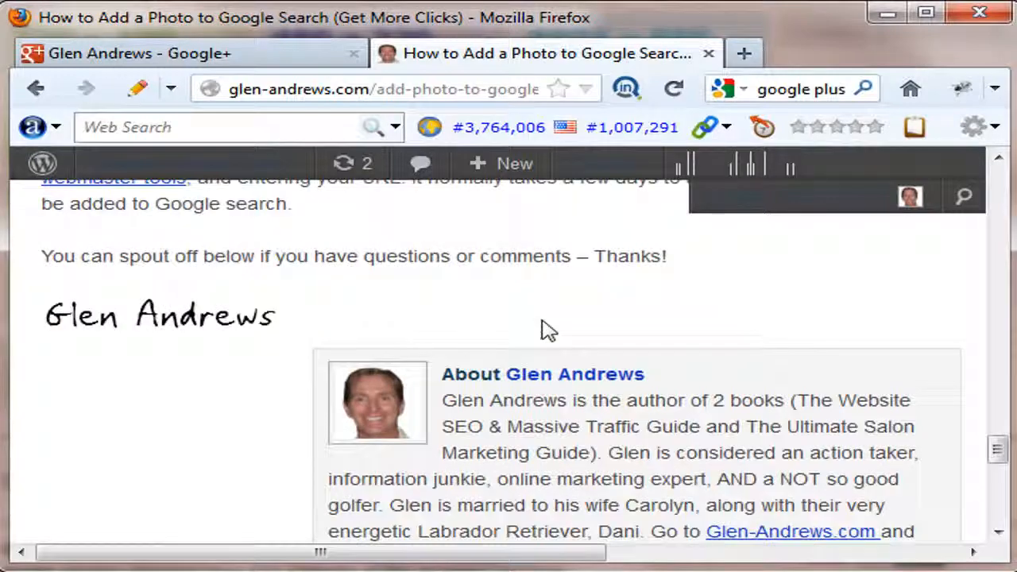
scroll(544, 320, "down", 3)
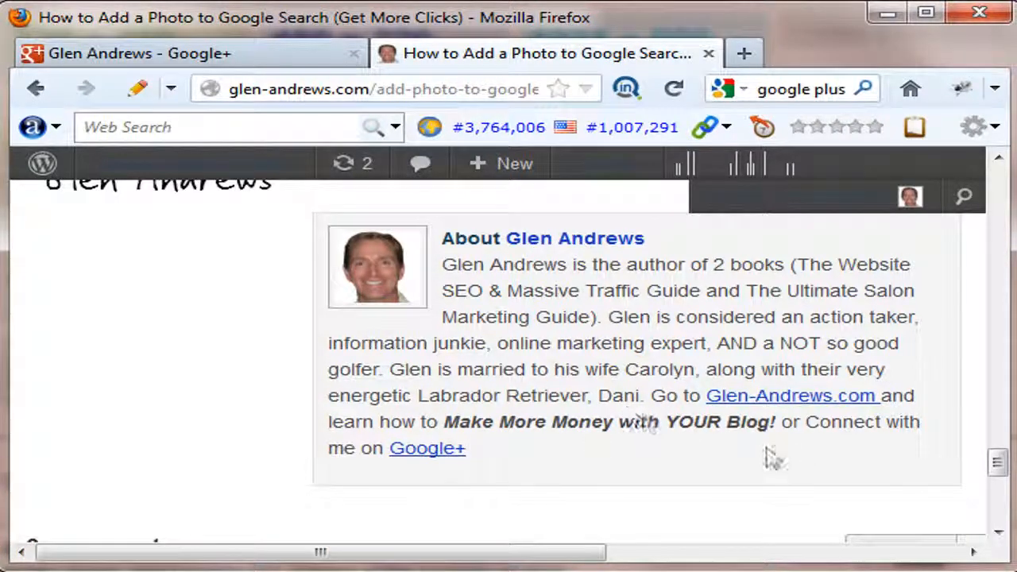
Return to the WordPress admin profile page and open the Widgets page
left_click_drag(998, 466, 1001, 182)
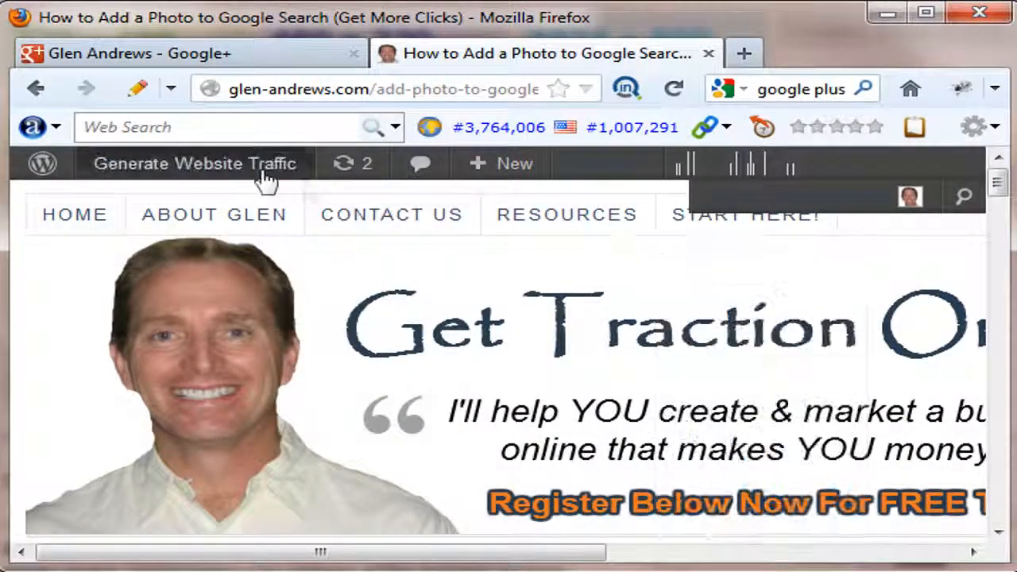
left_click(36, 88)
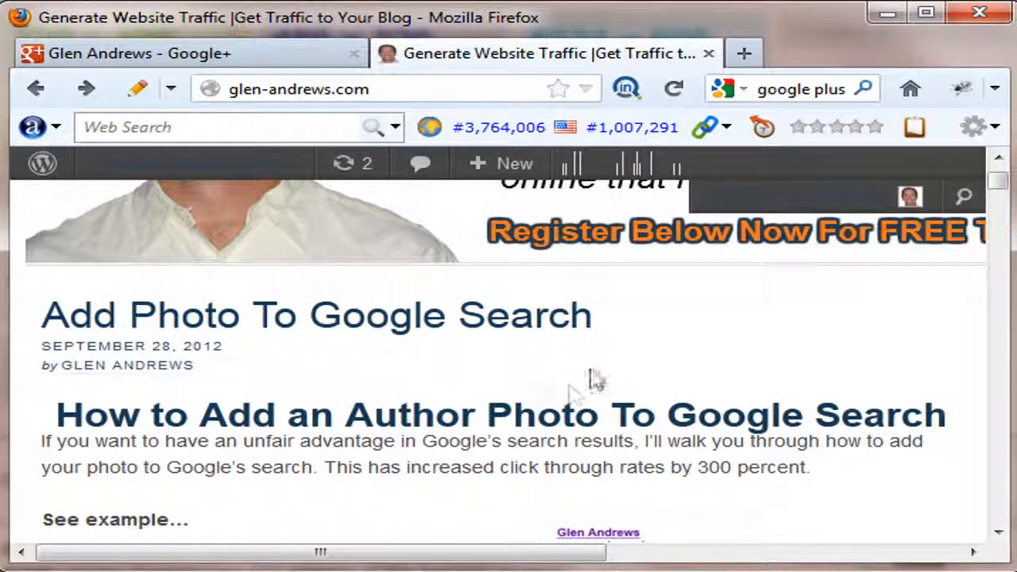
left_click(36, 96)
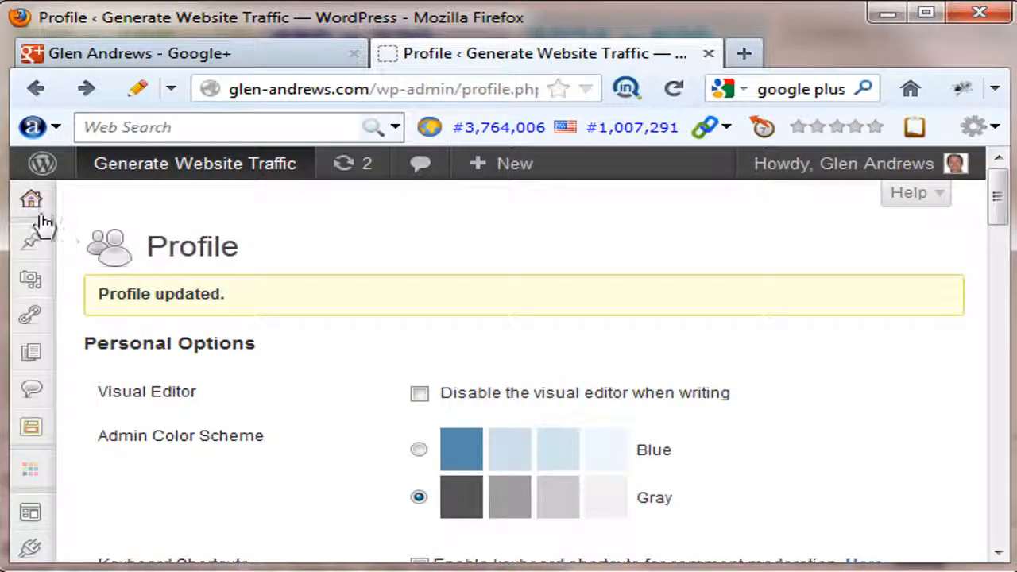
mouse_move(24, 213)
mouse_move(32, 247)
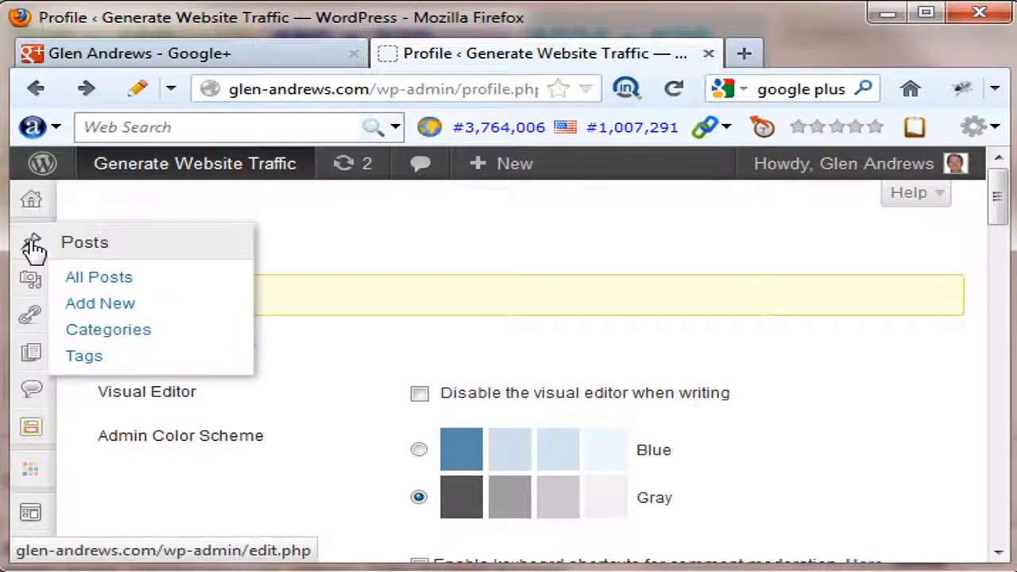
mouse_move(30, 321)
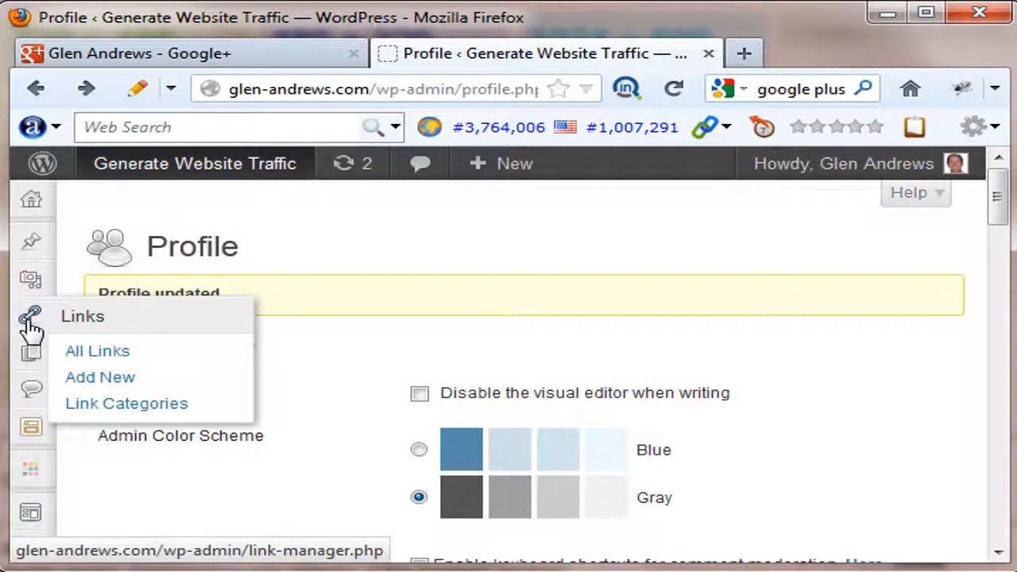
mouse_move(31, 362)
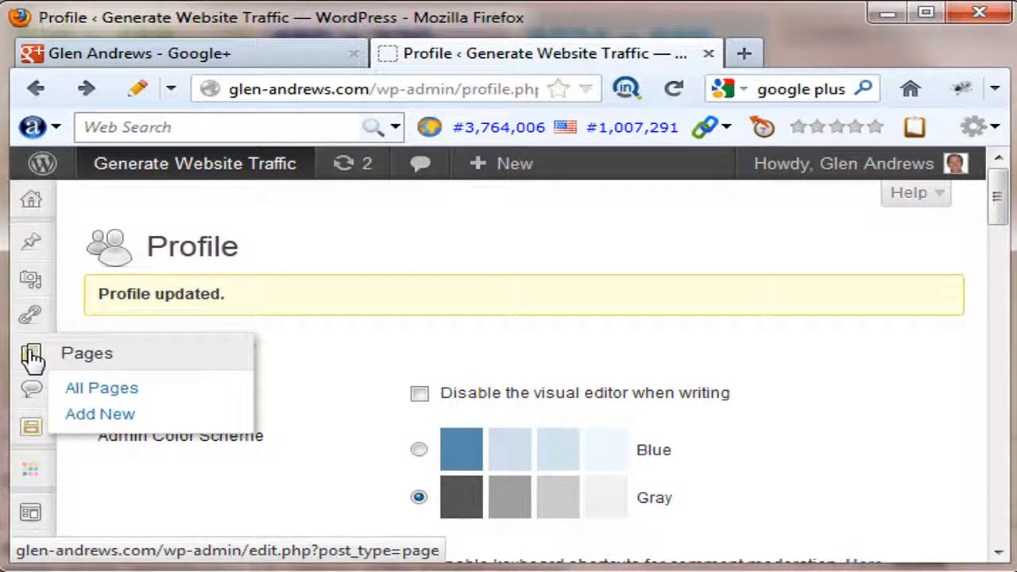
mouse_move(35, 395)
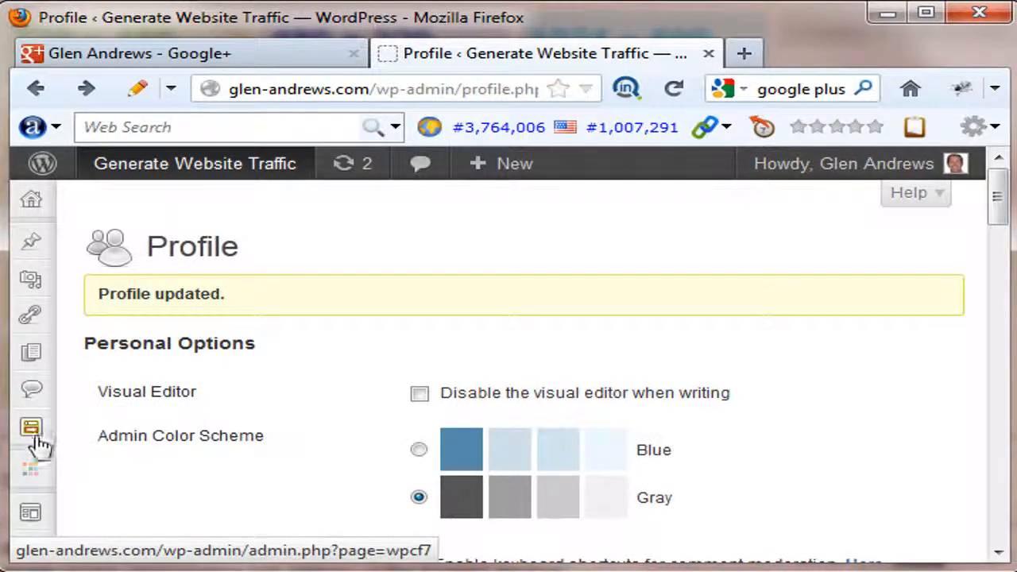
mouse_move(37, 513)
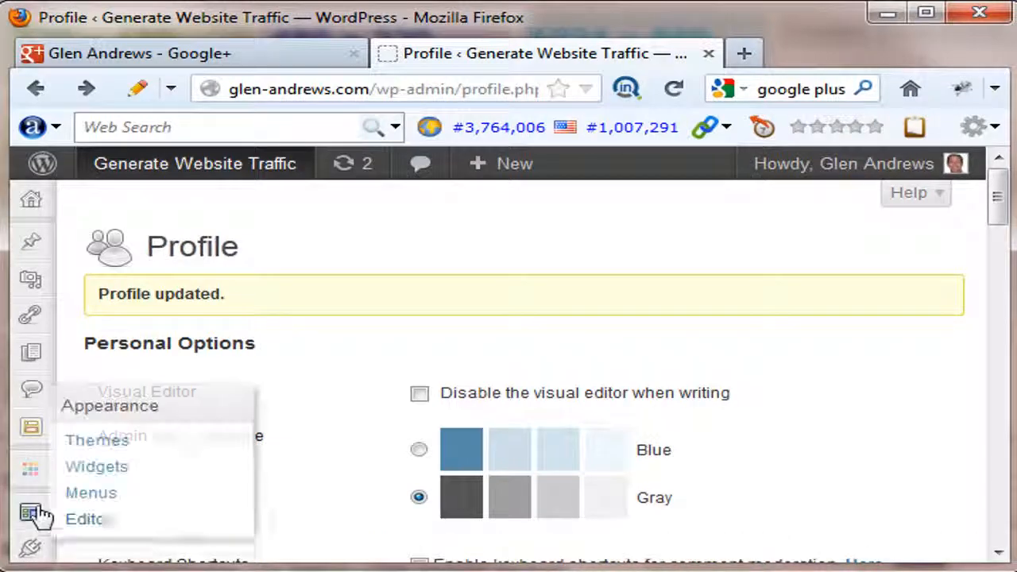
left_click(80, 474)
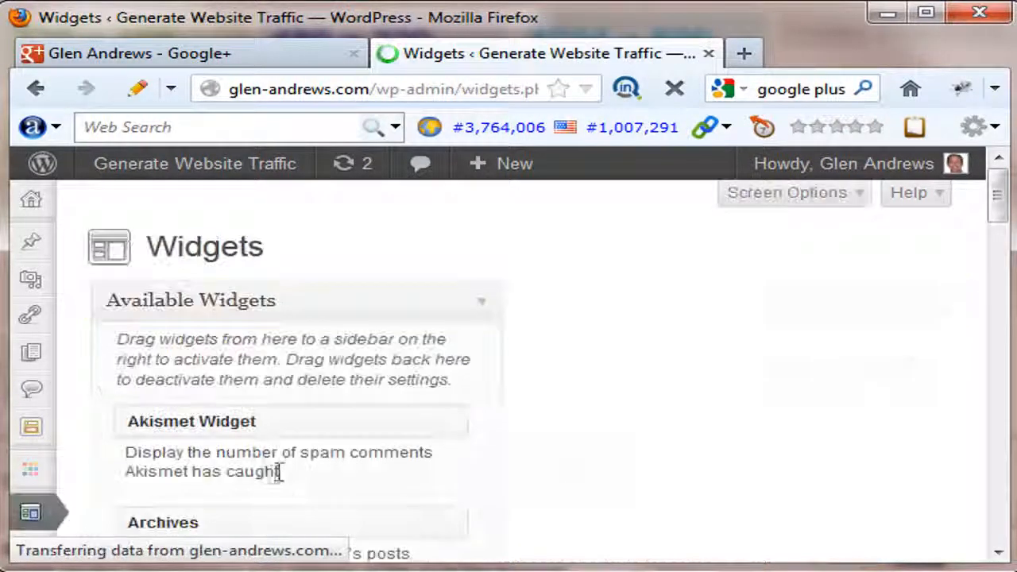
Expand the second Text widget in Sidebar 1 and examine its code for the Google+ badge div and script
left_click(912, 418)
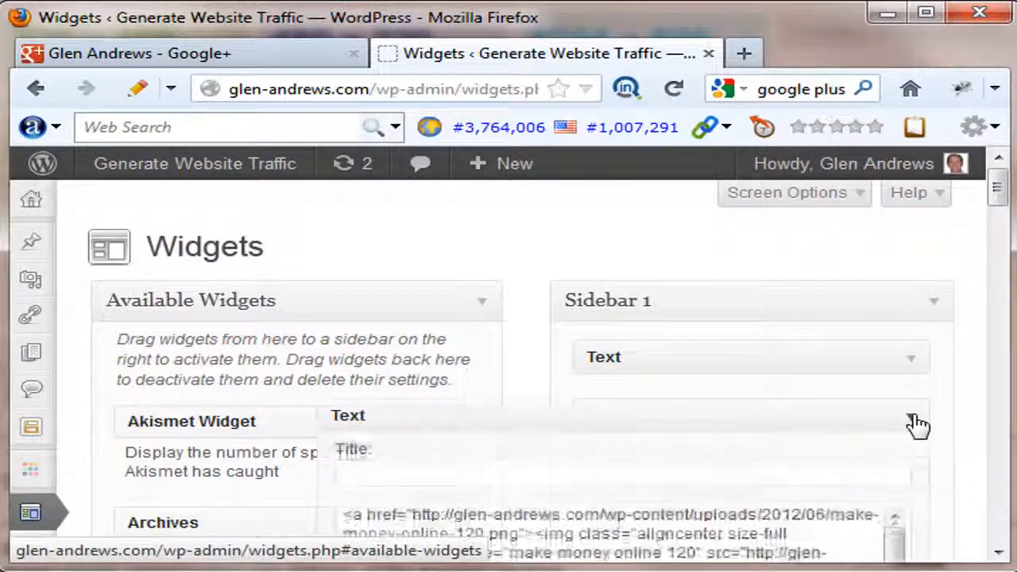
left_click_drag(999, 193, 1001, 241)
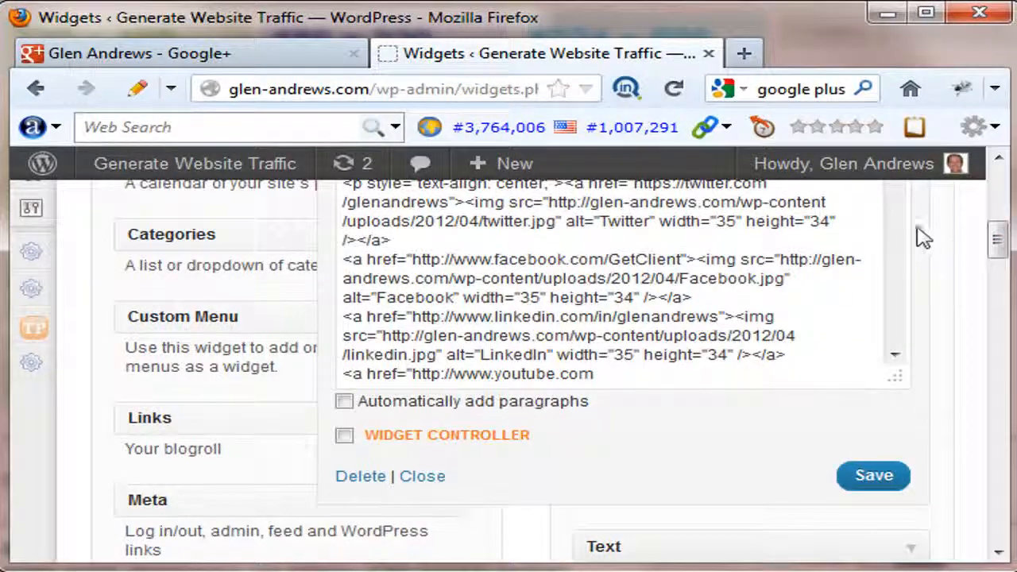
left_click(895, 355)
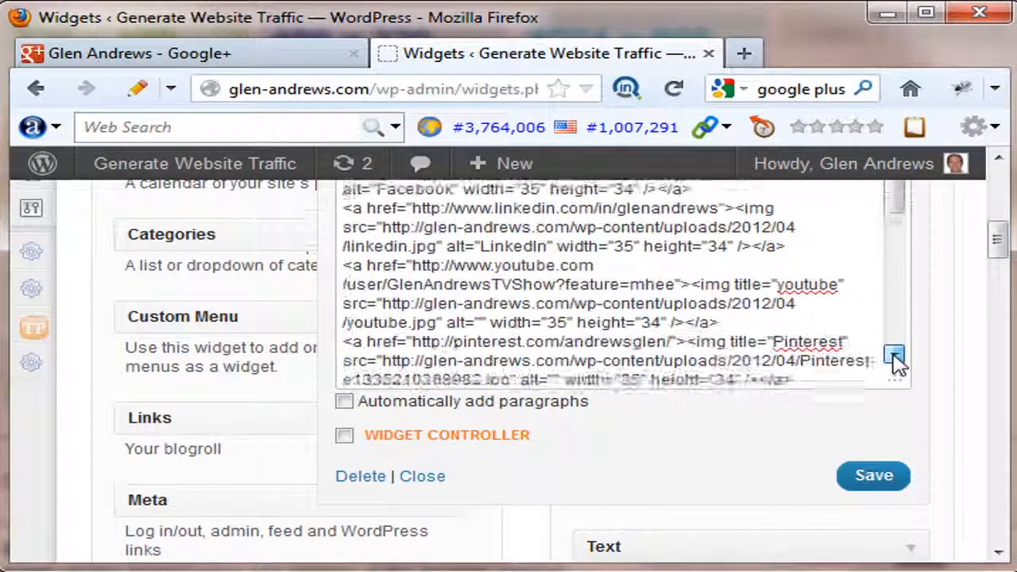
left_click(895, 355)
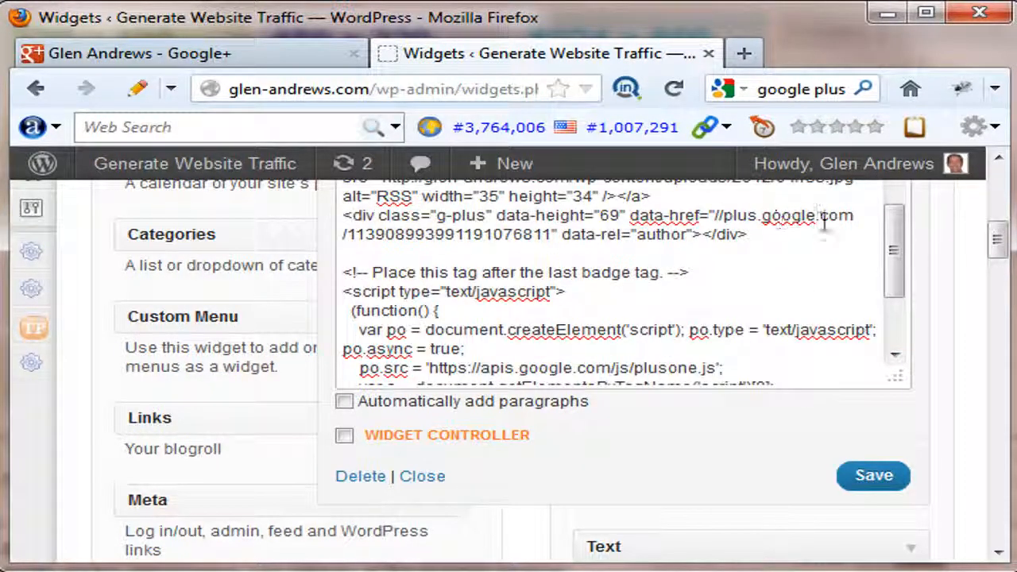
left_click_drag(890, 273, 899, 215)
left_click_drag(999, 251, 999, 197)
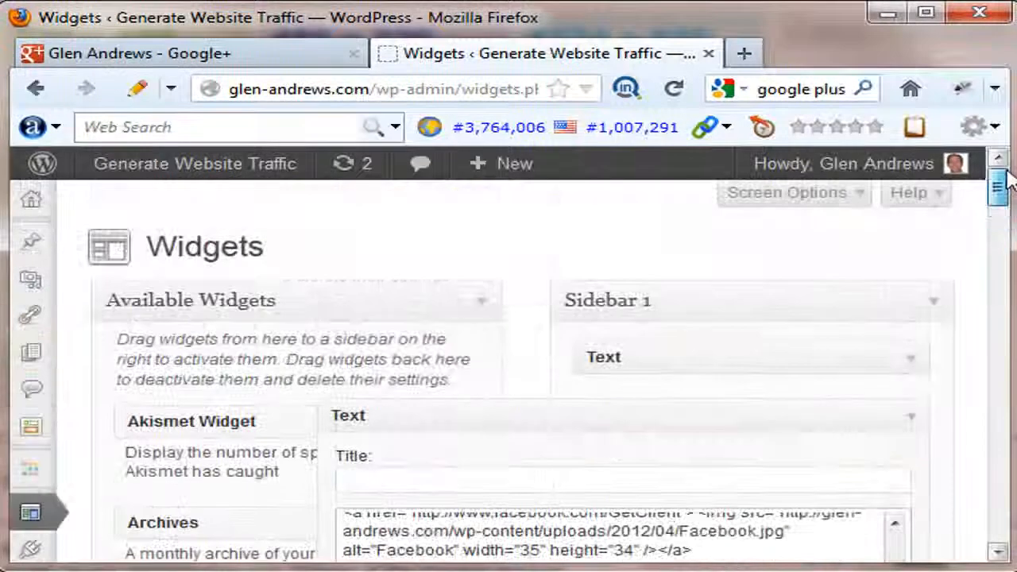
Visit the live blog and inspect the Google+ badge below the social icons in its sidebar
left_click(193, 170)
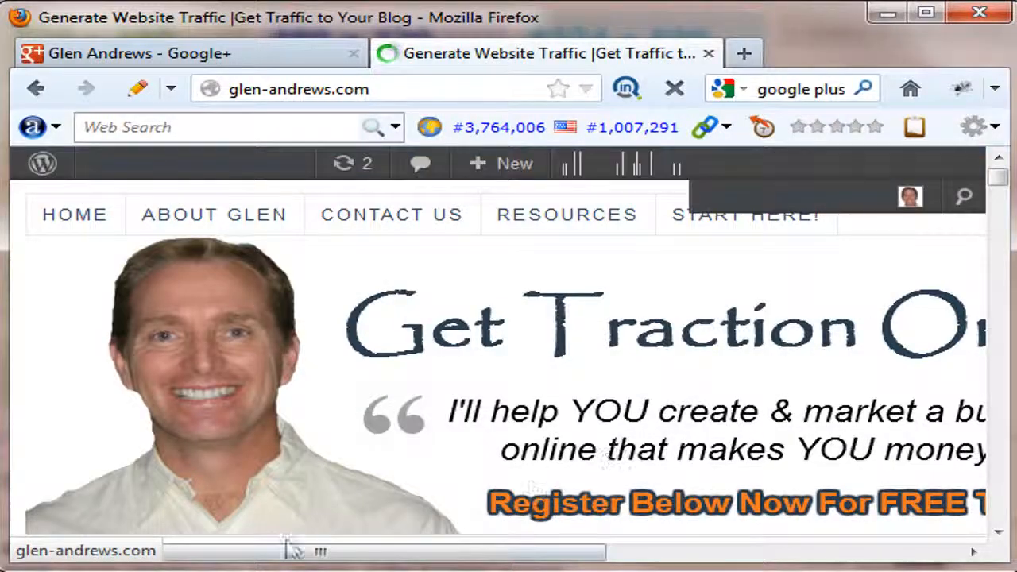
left_click_drag(225, 556, 674, 555)
mouse_move(997, 175)
left_mouse_down()
mouse_move(997, 205)
mouse_move(998, 195)
left_mouse_up()
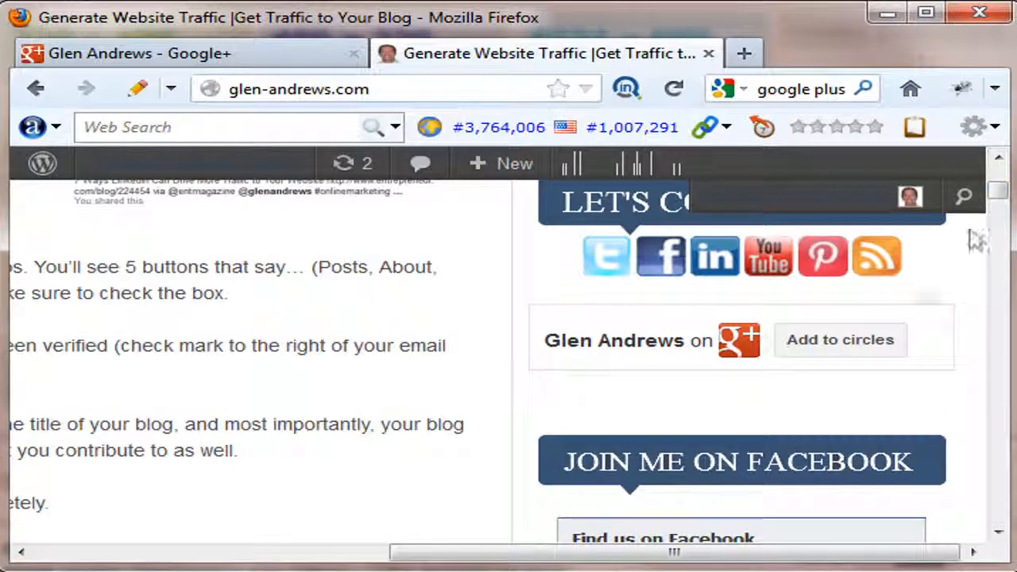
left_click(829, 345)
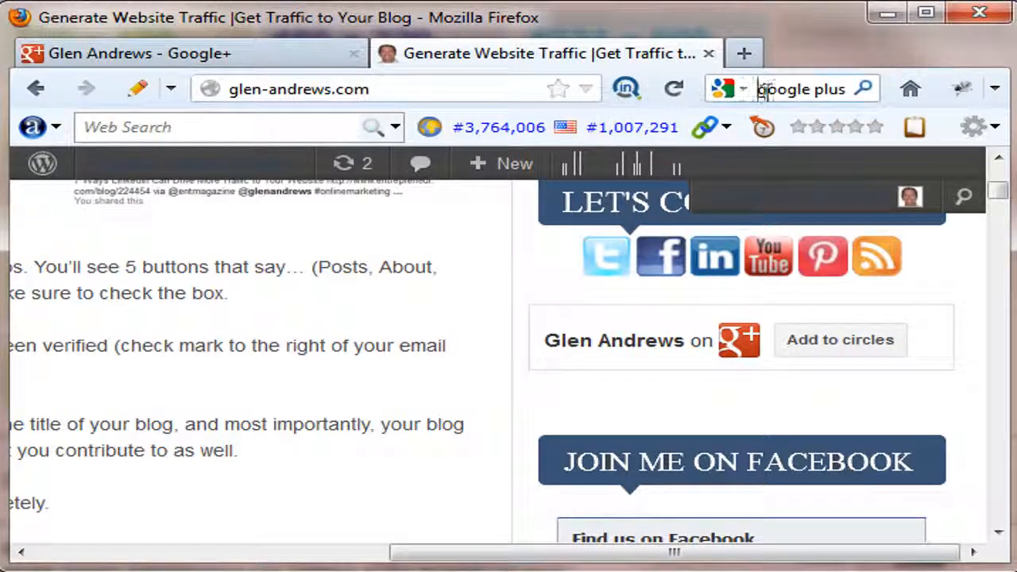
Clear "google plus" from the browser's search field
left_click_drag(759, 90, 852, 93)
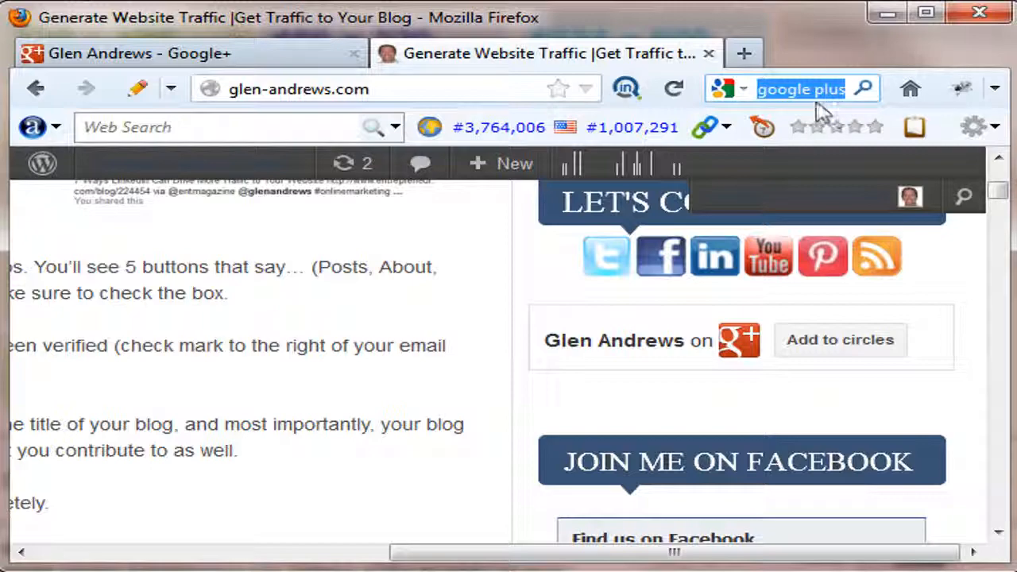
key("BackSpace")
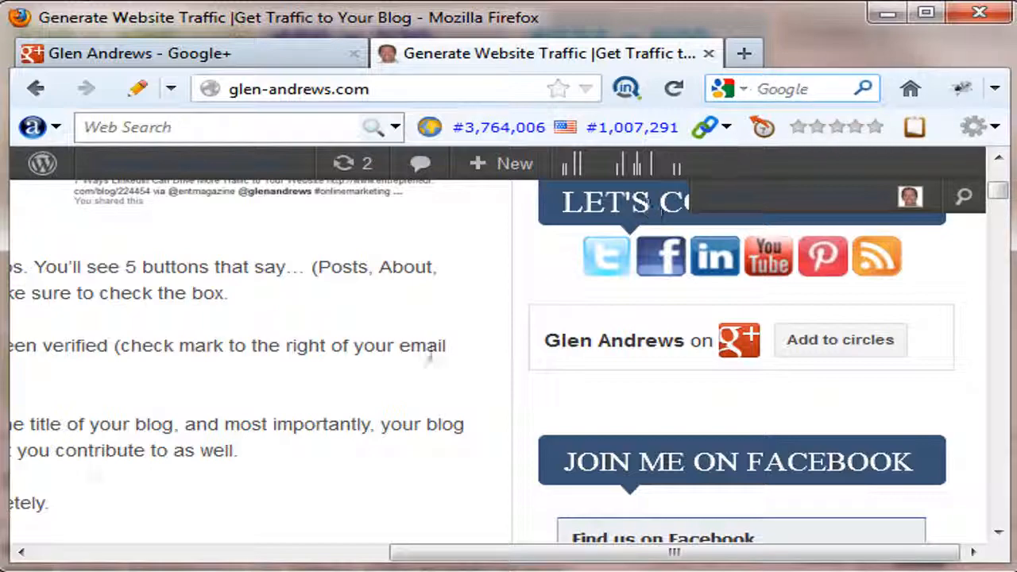
Review Step #8 of the blog post, including the sample Google+ badge and the code to copy for it
left_click_drag(501, 561, 80, 568)
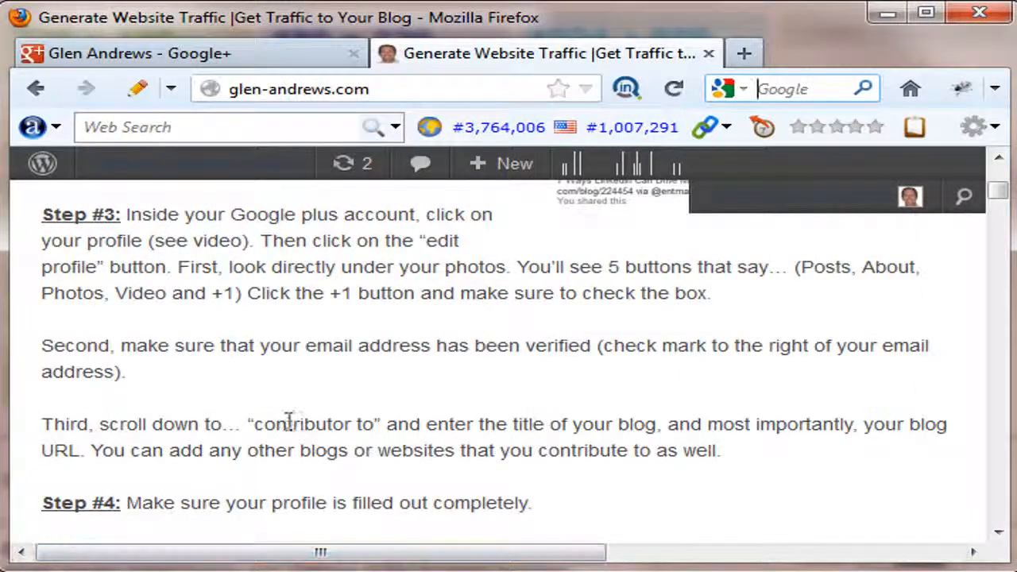
scroll(290, 425, "down", 5)
scroll(290, 427, "down", 6)
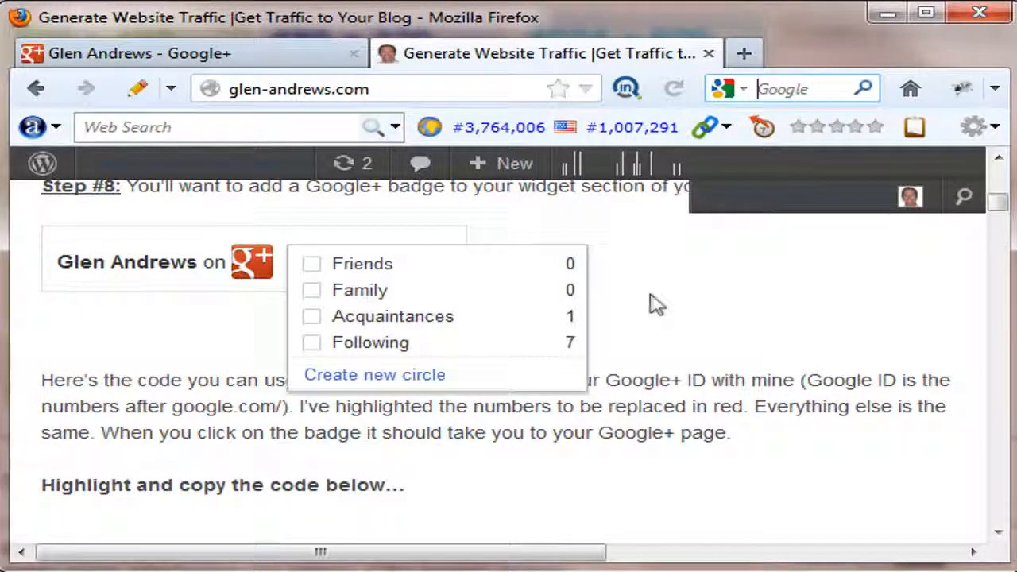
scroll(782, 314, "down", 5)
scroll(774, 315, "down", 8)
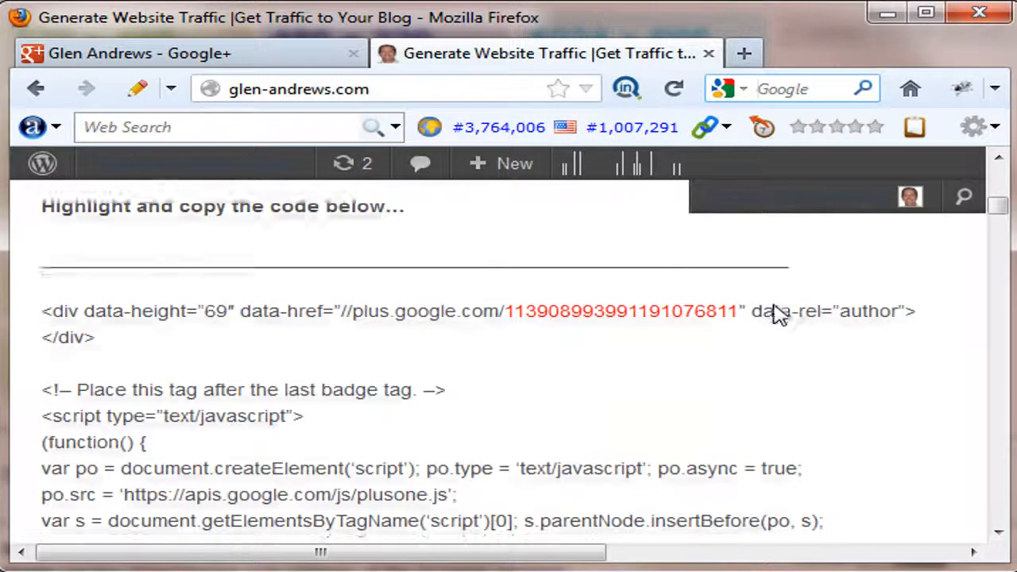
Review the rest of the blog post through Step #10 on checking the setup with Google webmaster tools, and return to the post's beginning
scroll(776, 305, "down", 2)
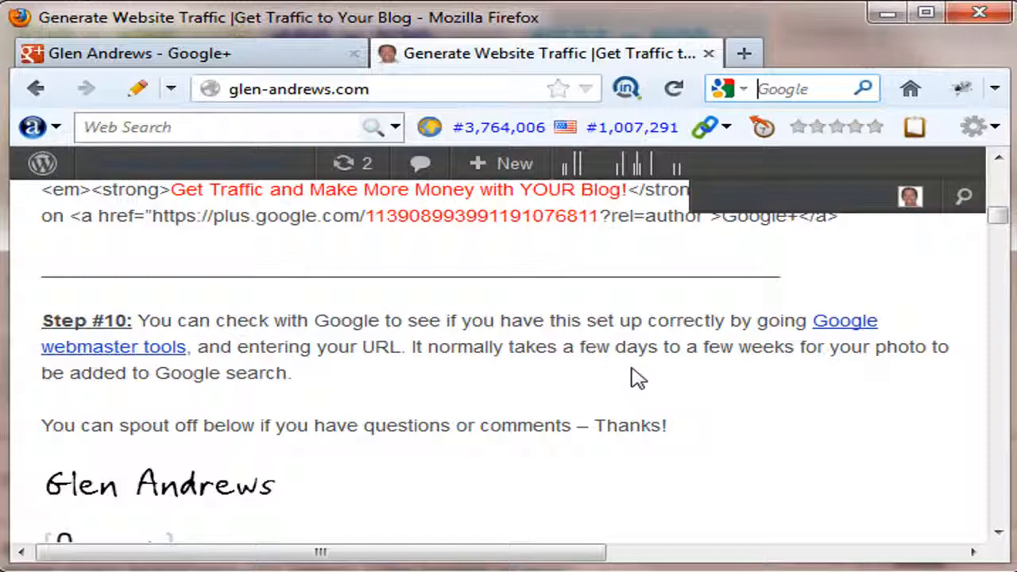
left_click_drag(1000, 222, 999, 202)
scroll(998, 203, "down", 3)
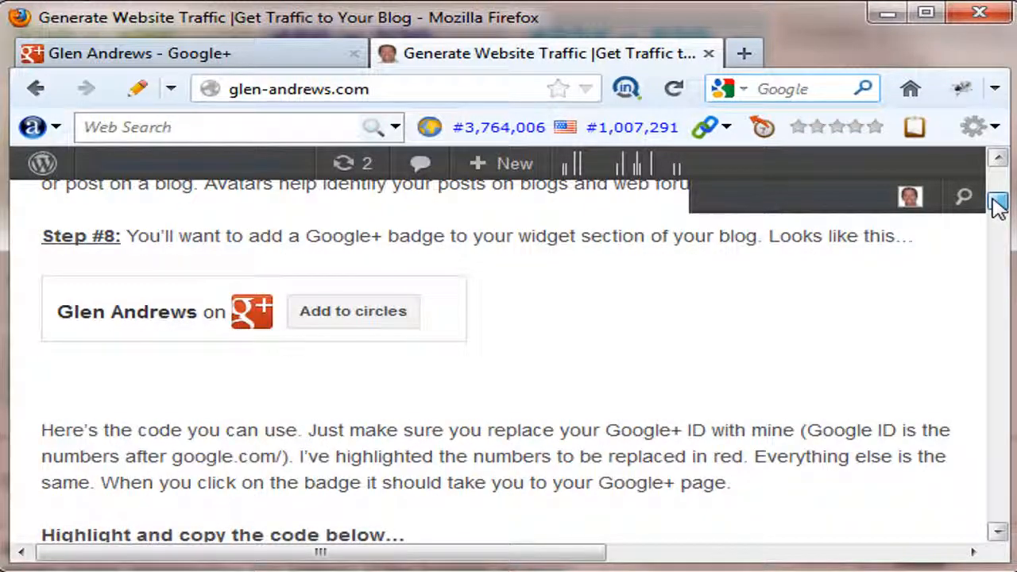
left_click_drag(998, 203, 999, 181)
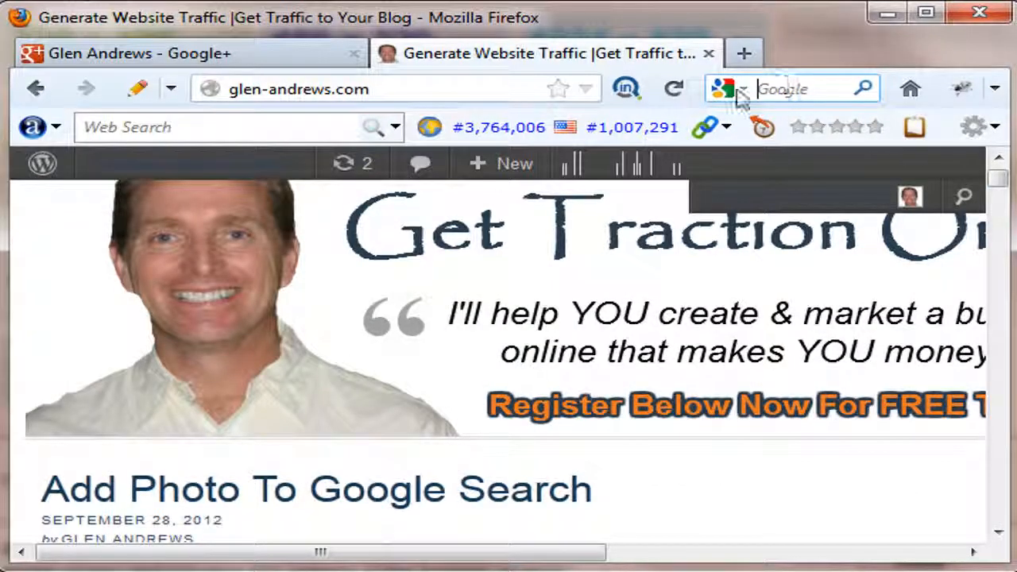
Search Google for the blog author's hyphenated name and inspect the blog's listing for the author photo among the results
left_click(789, 93)
type("glen a")
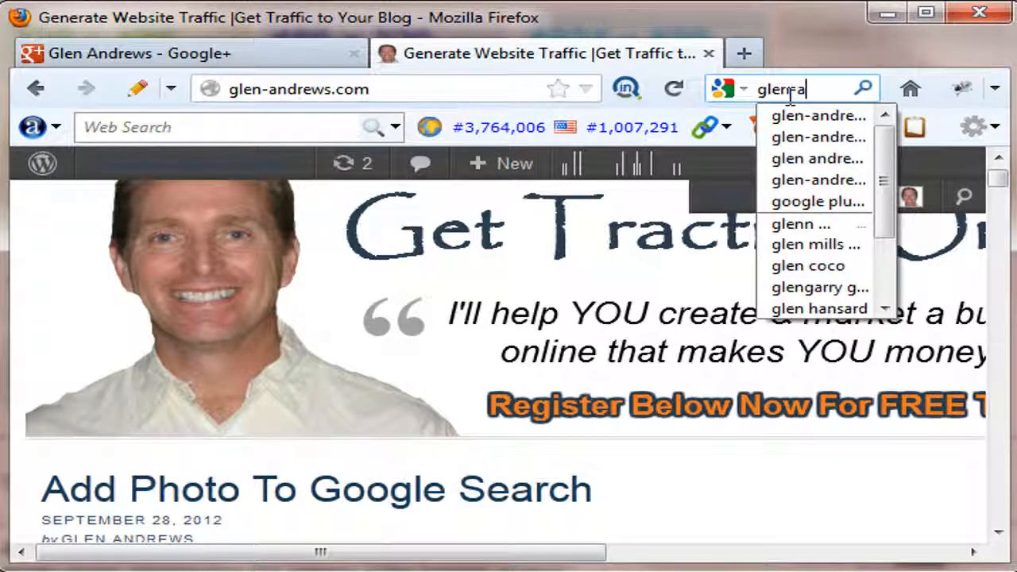
type("ndrews")
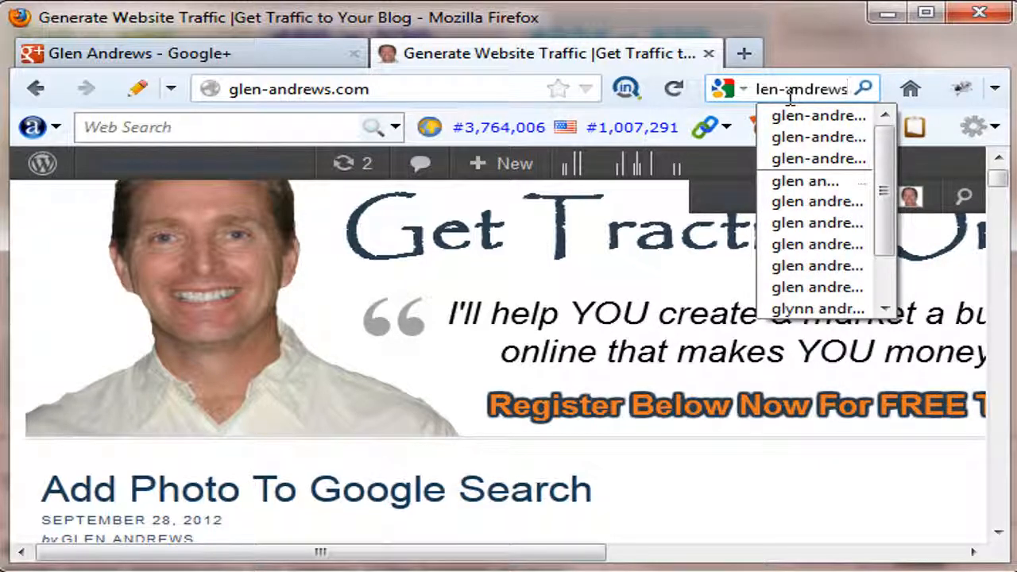
left_click(865, 90)
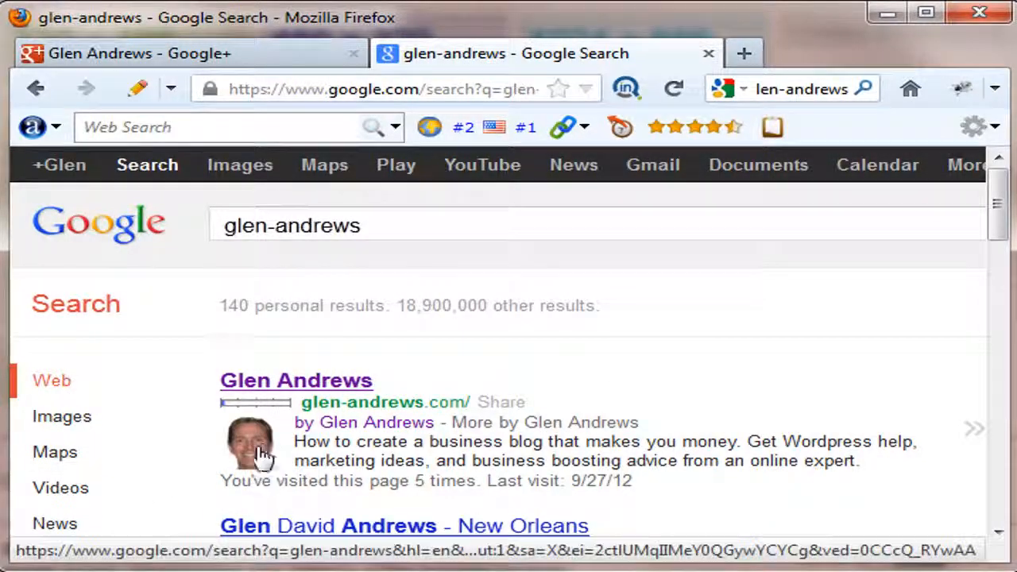
left_click_drag(994, 215, 994, 239)
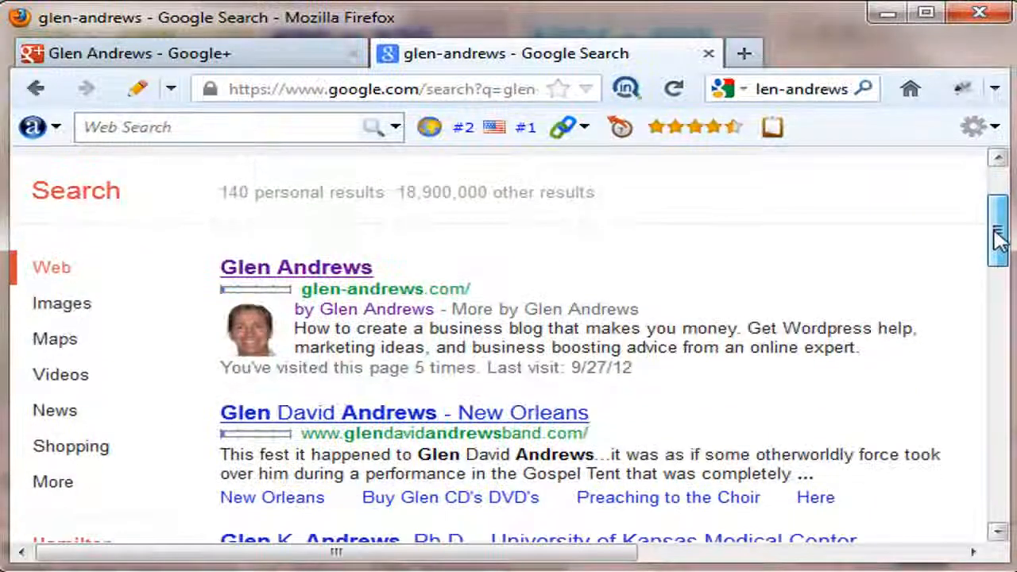